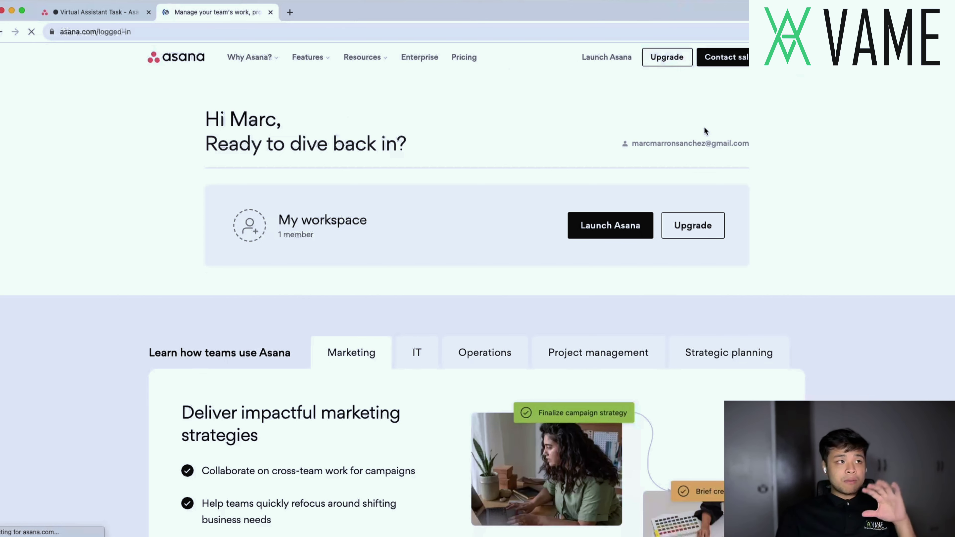
- Close the extra browser tab that shows the Asana welcome page
{"action": "left_click", "coordinate": [271, 12]}
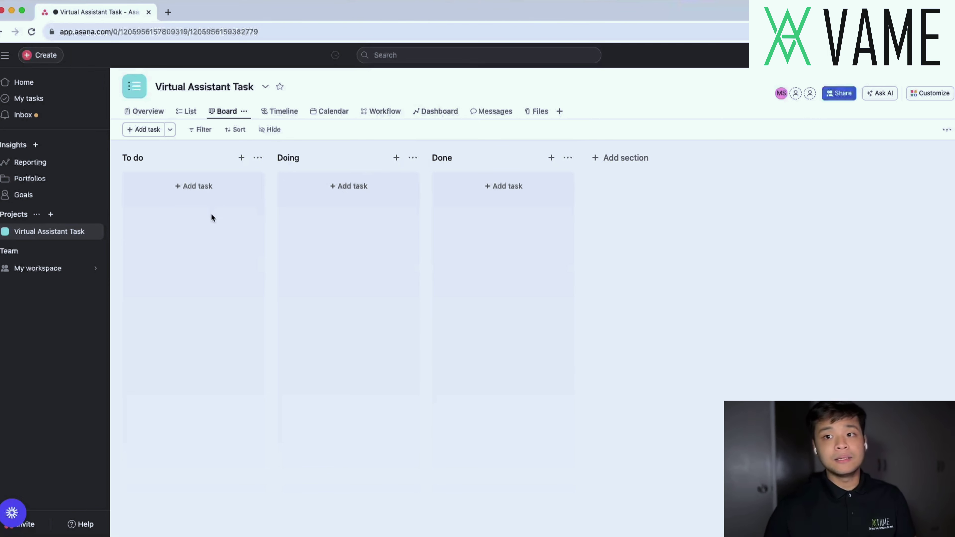
- Check the options for adding a new project or portfolio, dismiss them, and return to the Virtual Assistant Task project
{"action": "mouse_move", "coordinate": [81, 270]}
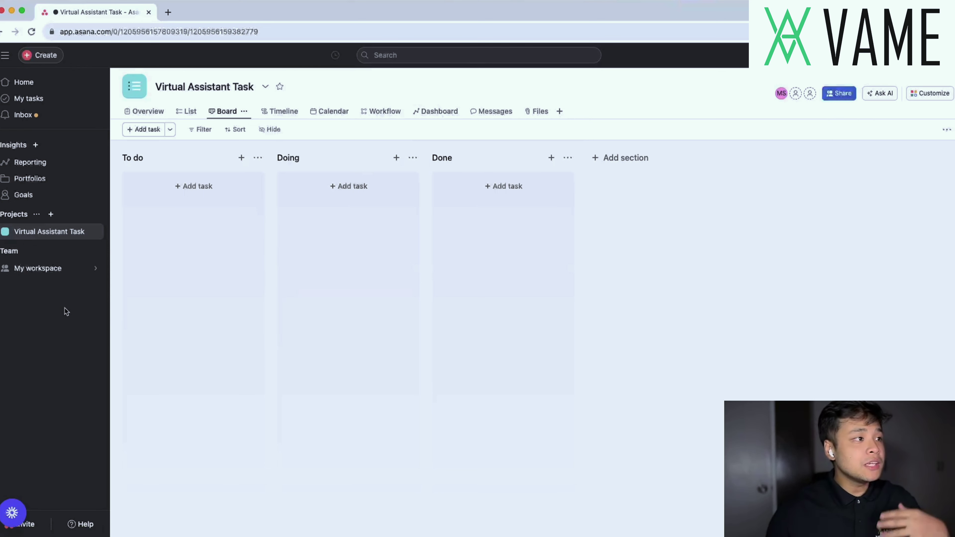
{"action": "left_click", "coordinate": [51, 215]}
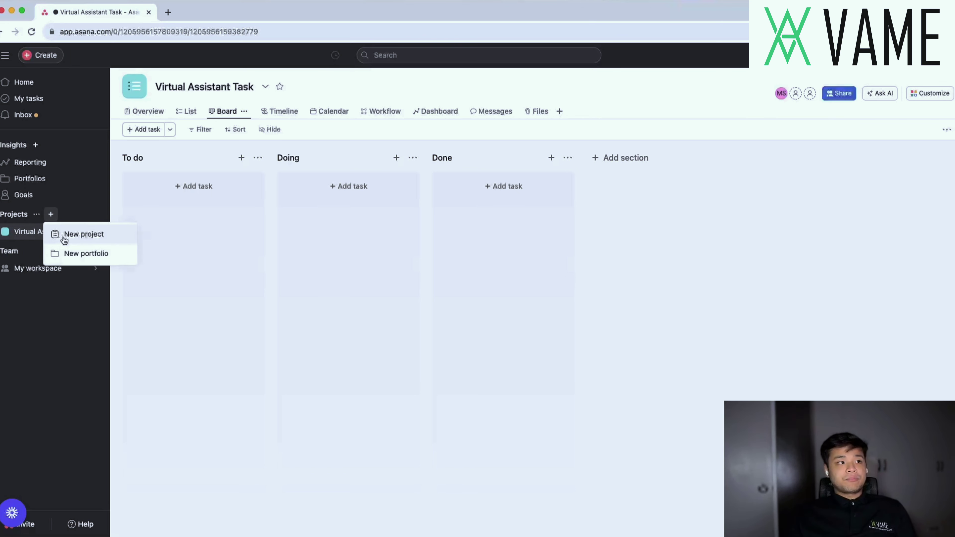
{"action": "left_click", "coordinate": [23, 363]}
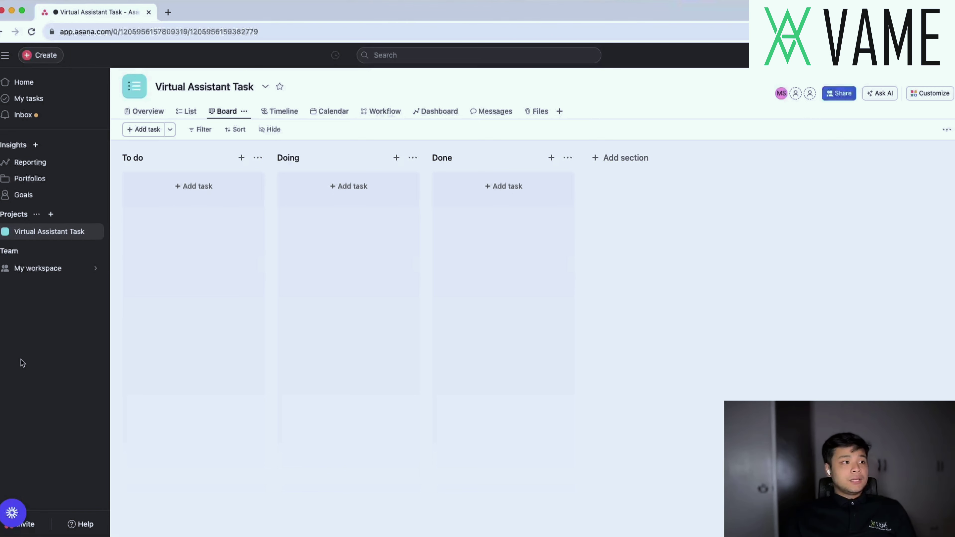
{"action": "left_click", "coordinate": [47, 240]}
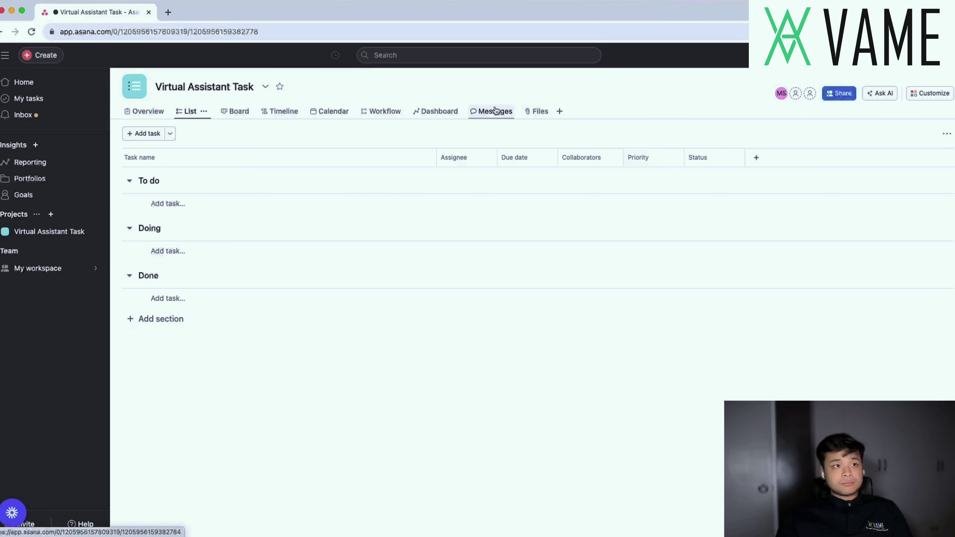
- Look through the project's Overview, List, Board, Timeline, Calendar, Workflow, Messages and Files views, ending on the Board
{"action": "left_click", "coordinate": [148, 115]}
{"action": "scroll", "coordinate": [273, 228], "scroll_direction": "down", "scroll_amount": 2}
{"action": "scroll", "coordinate": [290, 266], "scroll_direction": "up", "scroll_amount": 2}
{"action": "left_click", "coordinate": [192, 112]}
{"action": "left_click", "coordinate": [229, 115]}
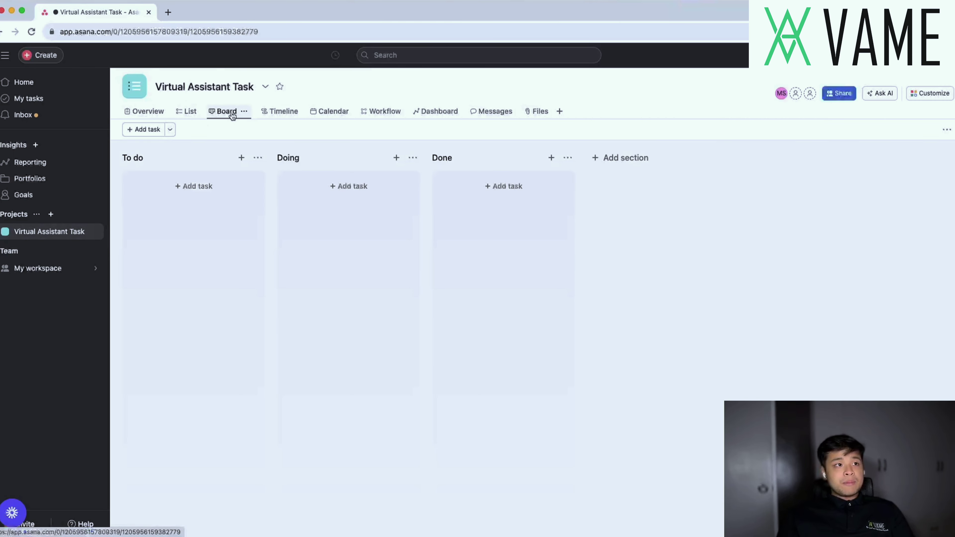
{"action": "left_click", "coordinate": [280, 112]}
{"action": "left_click", "coordinate": [334, 115]}
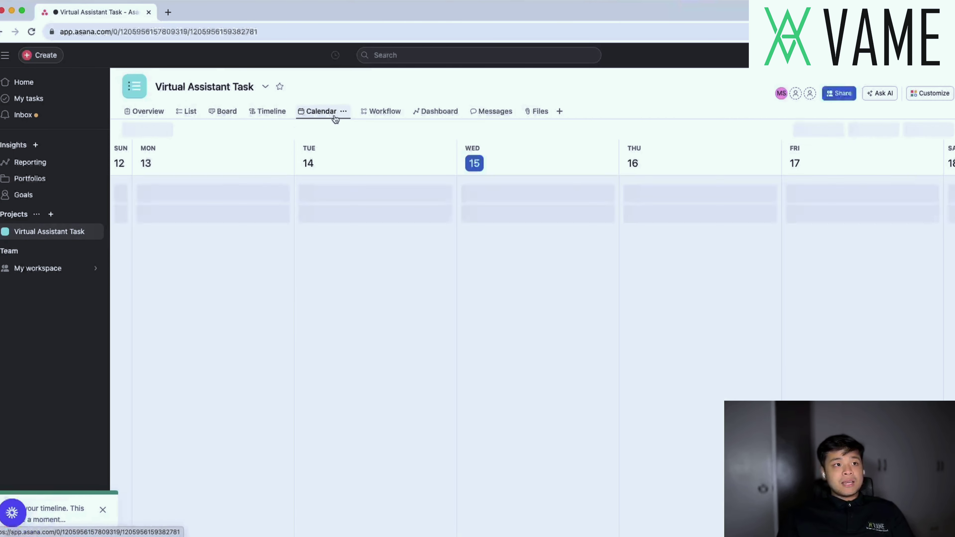
{"action": "left_click", "coordinate": [382, 117]}
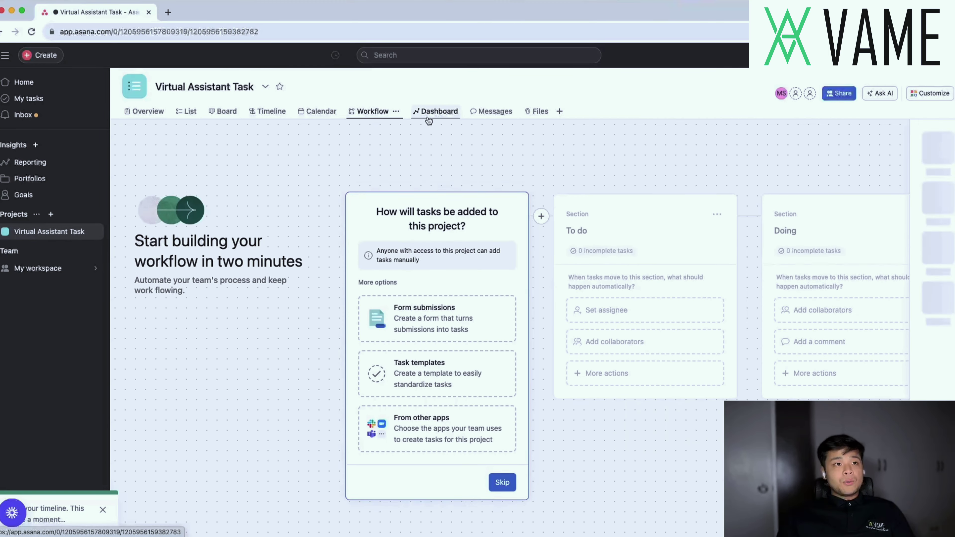
{"action": "left_click", "coordinate": [502, 114]}
{"action": "left_click", "coordinate": [531, 114]}
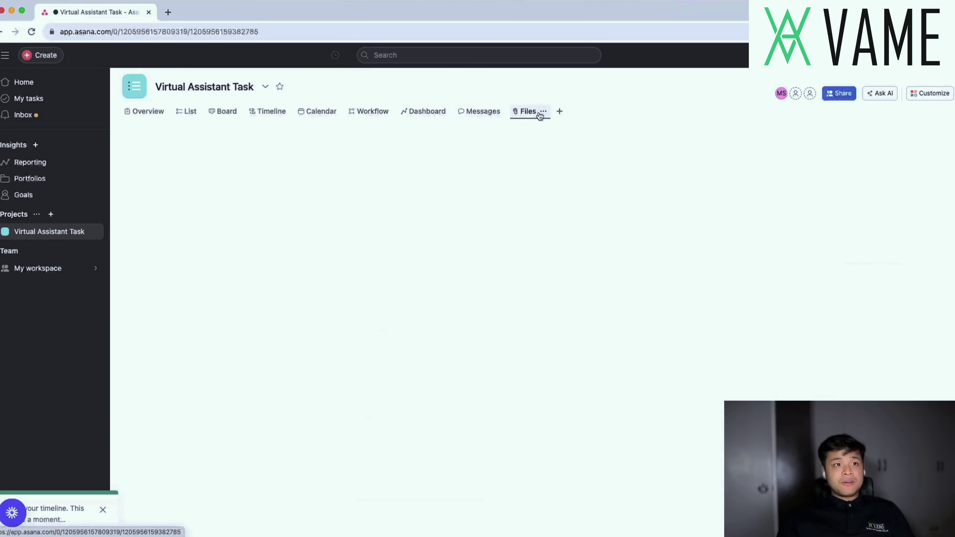
{"action": "left_click", "coordinate": [220, 116]}
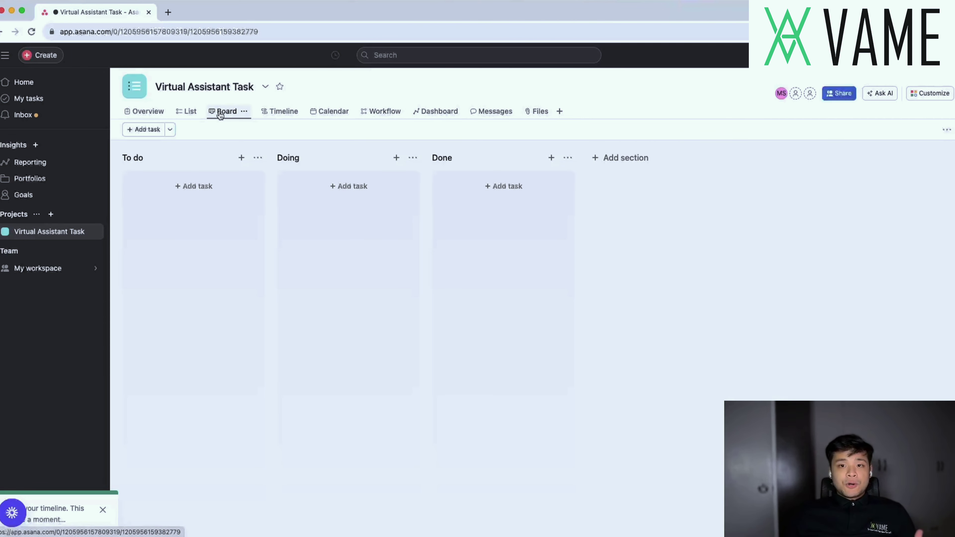
- Compare how the To do, Doing and Done sections are laid out in the List, Board, Timeline and Calendar views, returning to the Board
{"action": "left_click", "coordinate": [195, 114]}
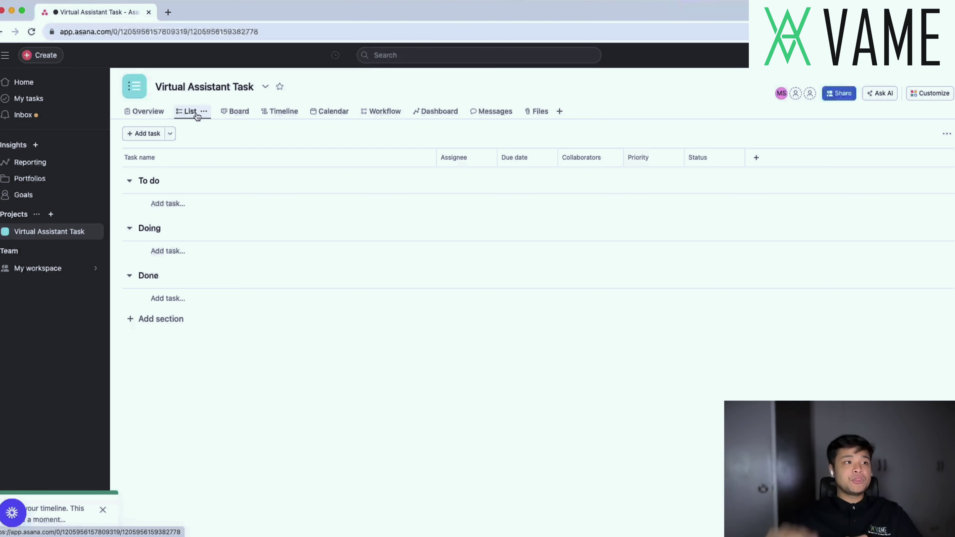
{"action": "left_click", "coordinate": [233, 113]}
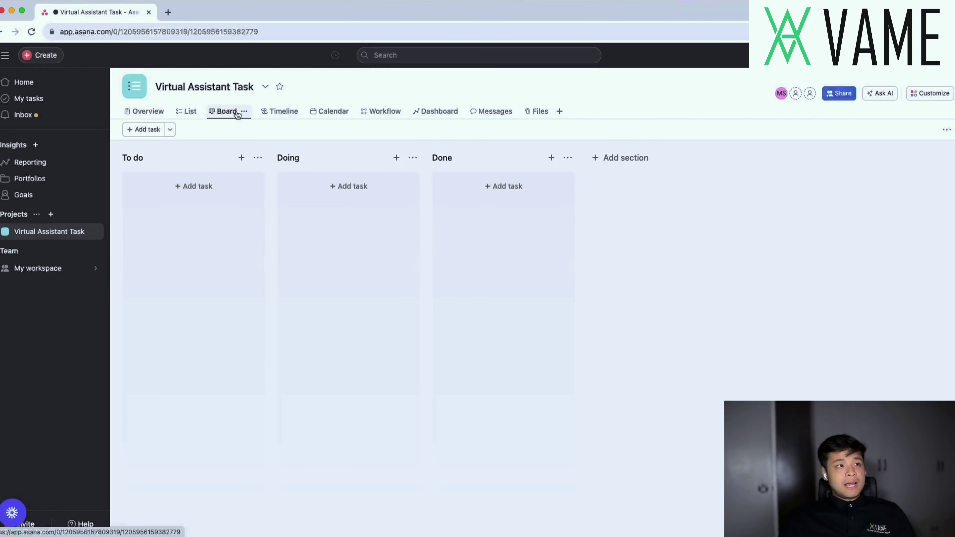
{"action": "left_click", "coordinate": [190, 112]}
{"action": "left_click", "coordinate": [227, 112]}
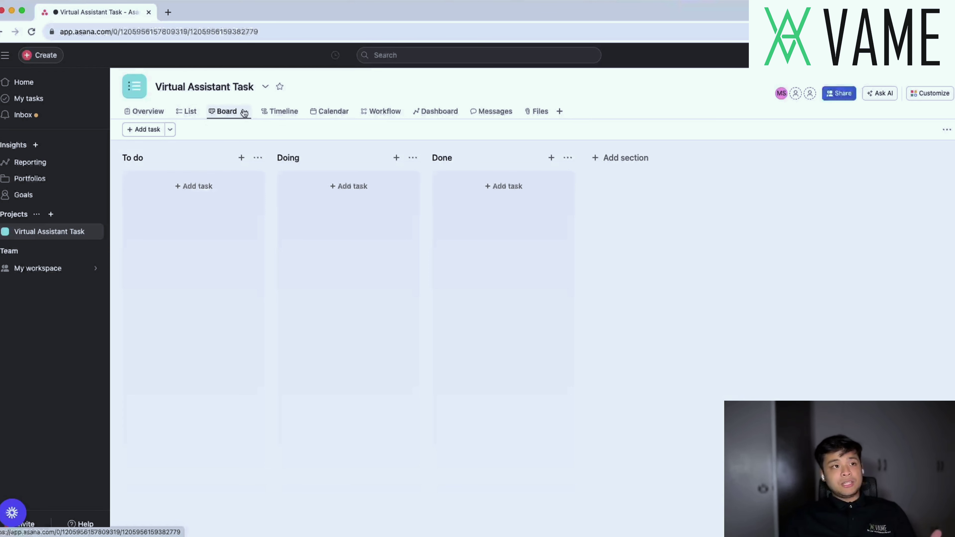
{"action": "left_click", "coordinate": [282, 113]}
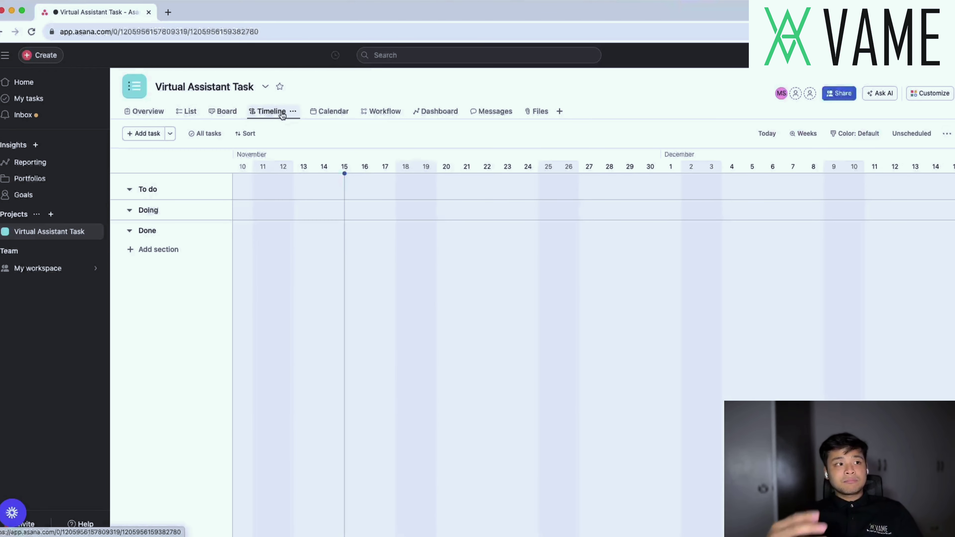
{"action": "left_click", "coordinate": [329, 118]}
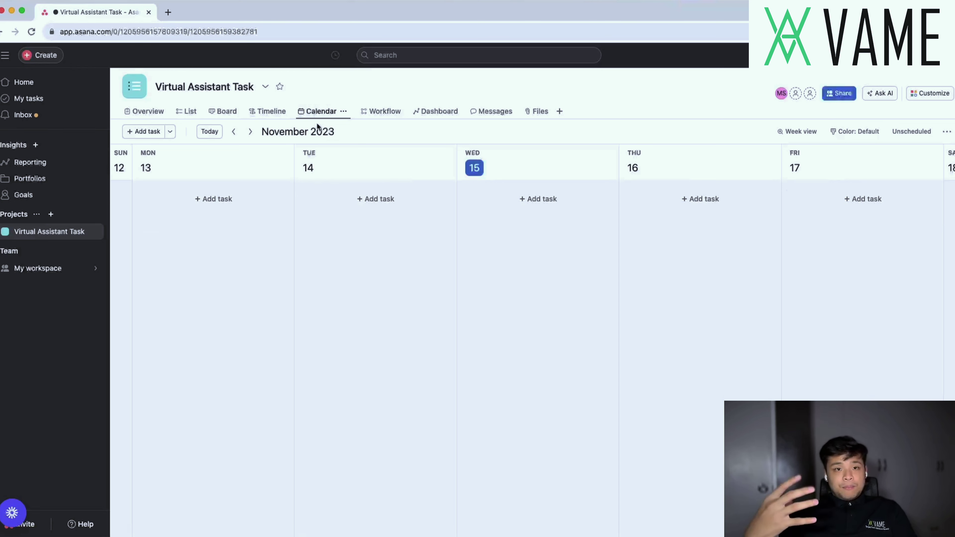
{"action": "left_click", "coordinate": [229, 113]}
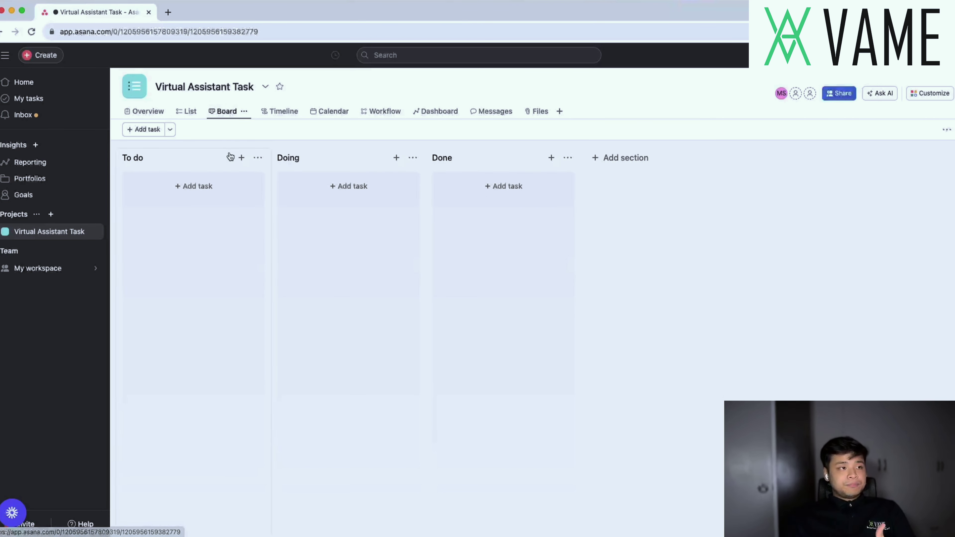
- Add a task named "Create Youtube Tutorial about Virtual Assistant" to the To do section
{"action": "left_click", "coordinate": [213, 185]}
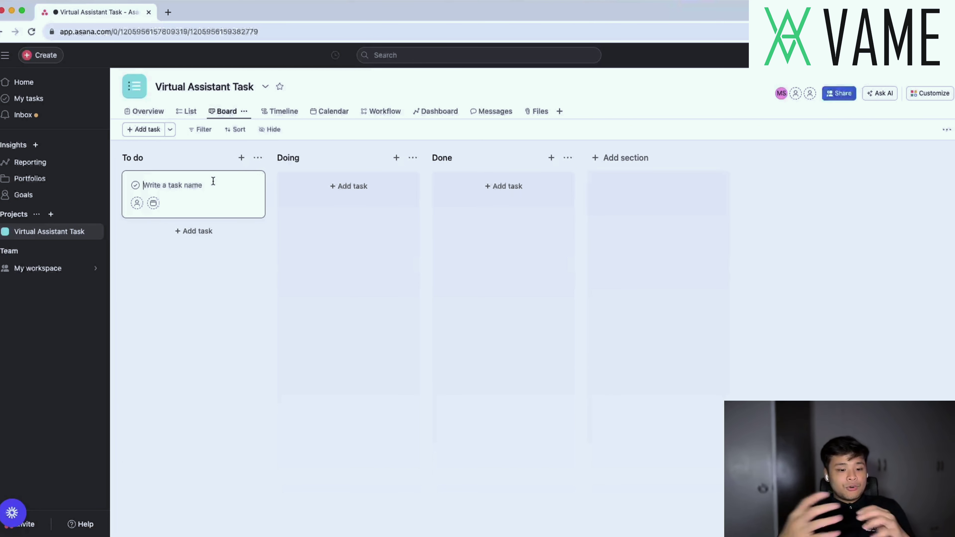
{"action": "type", "text": "Create Youtube Tutorial"}
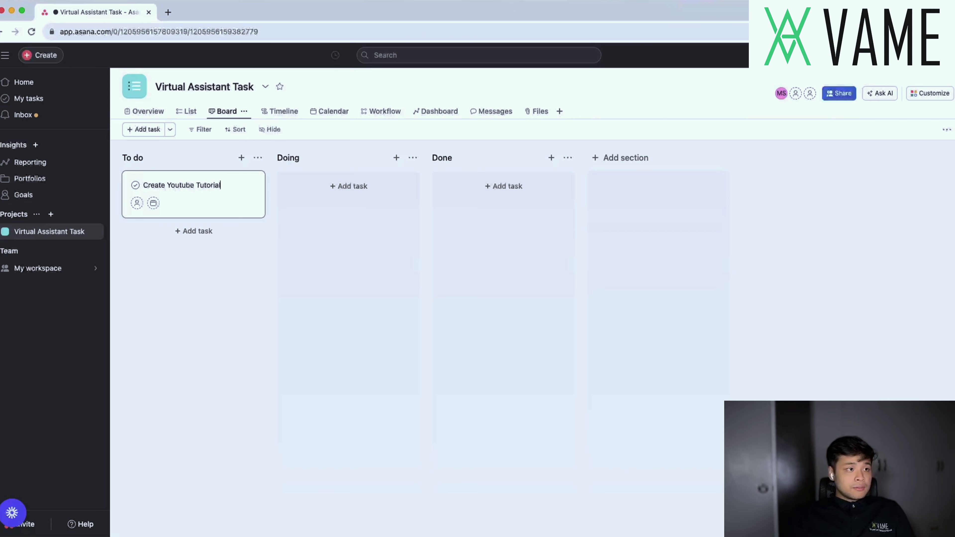
{"action": "type", "text": "ut"}
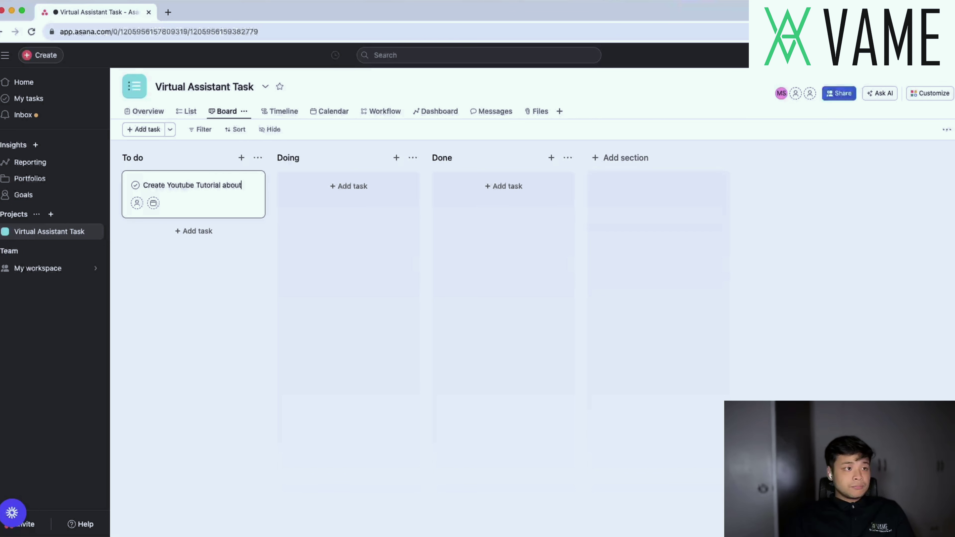
{"action": "type", "text": " Virtual Assistant"}
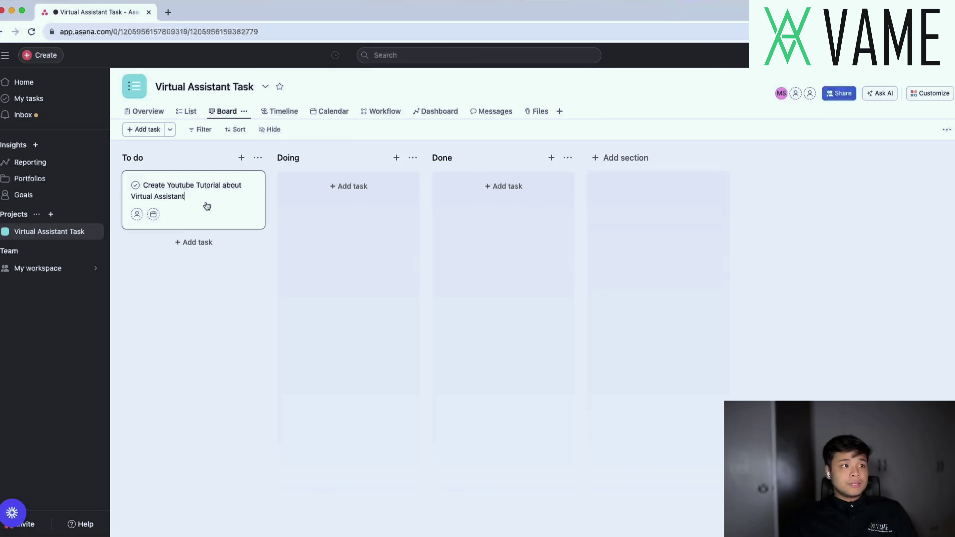
{"action": "left_click", "coordinate": [206, 280]}
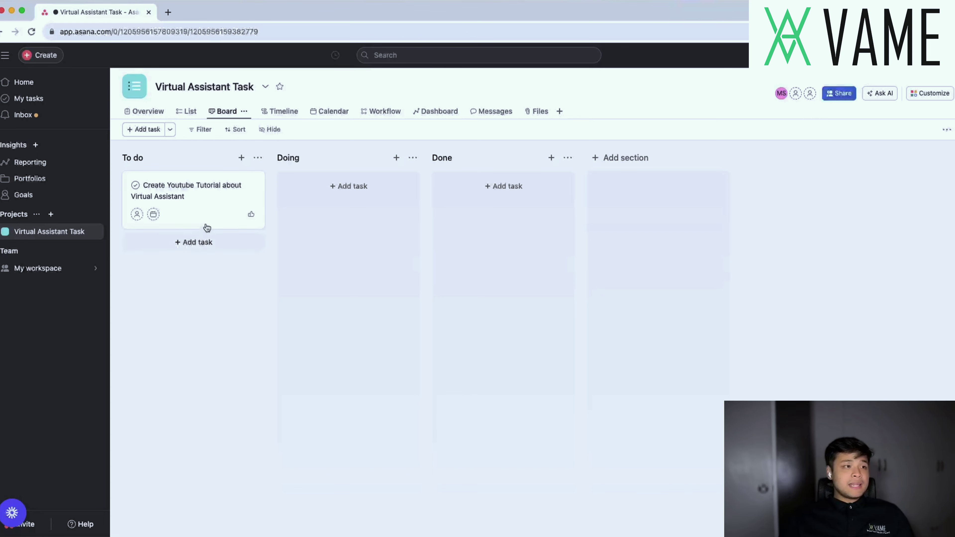
- Open the new task's details and view the form for inviting an assignee by email, closing it without sending an invitation
{"action": "left_click", "coordinate": [207, 212]}
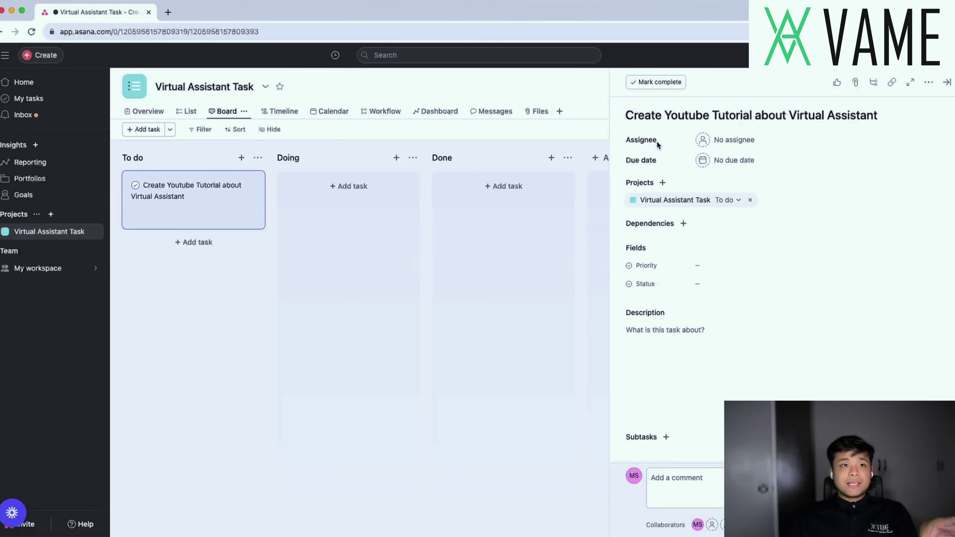
{"action": "left_click", "coordinate": [712, 146]}
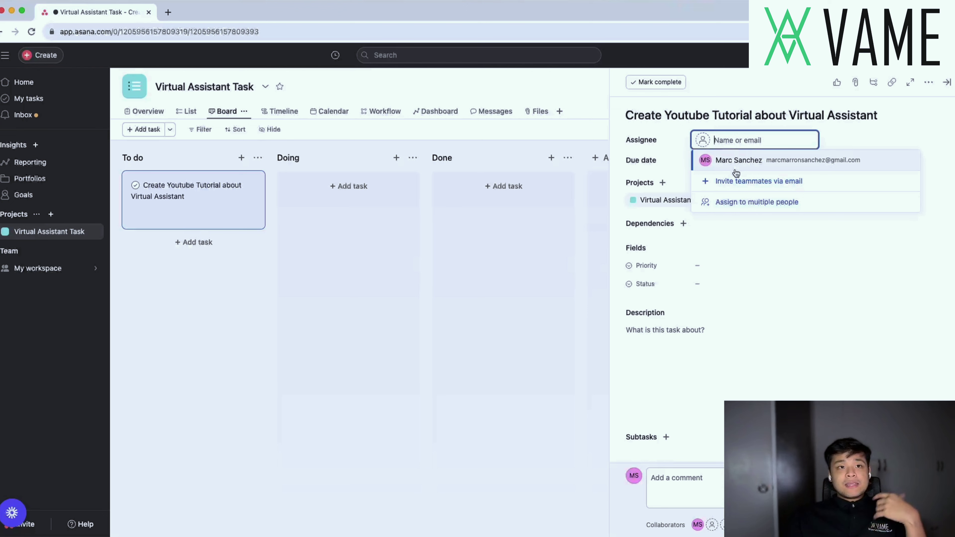
{"action": "left_click", "coordinate": [738, 185]}
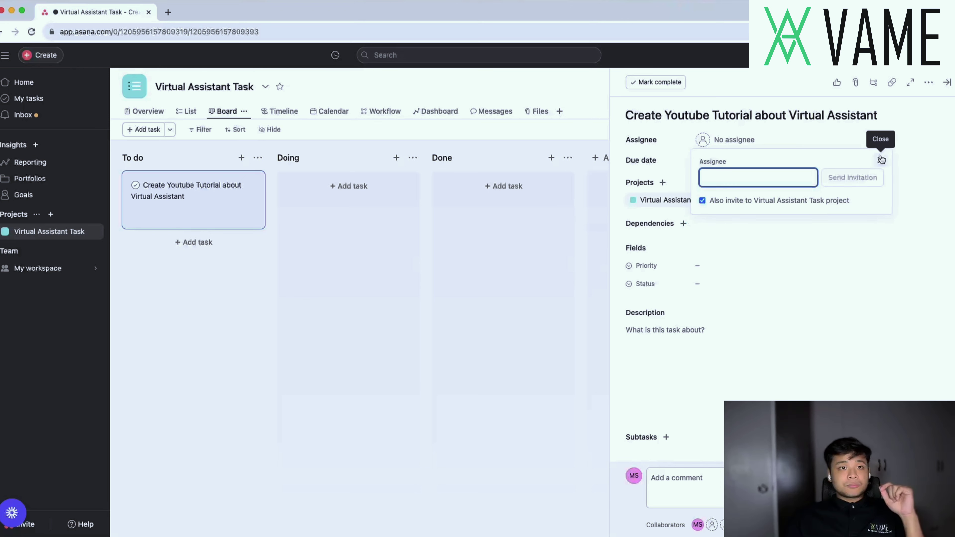
{"action": "left_click", "coordinate": [881, 160]}
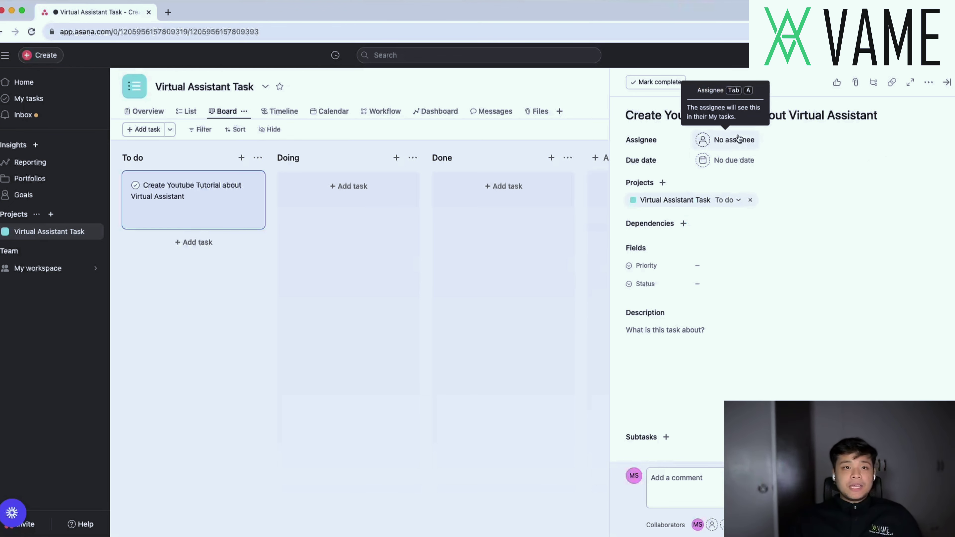
- Assign the task to the existing workspace member and set its due date to 11/17/23
{"action": "left_click", "coordinate": [739, 138]}
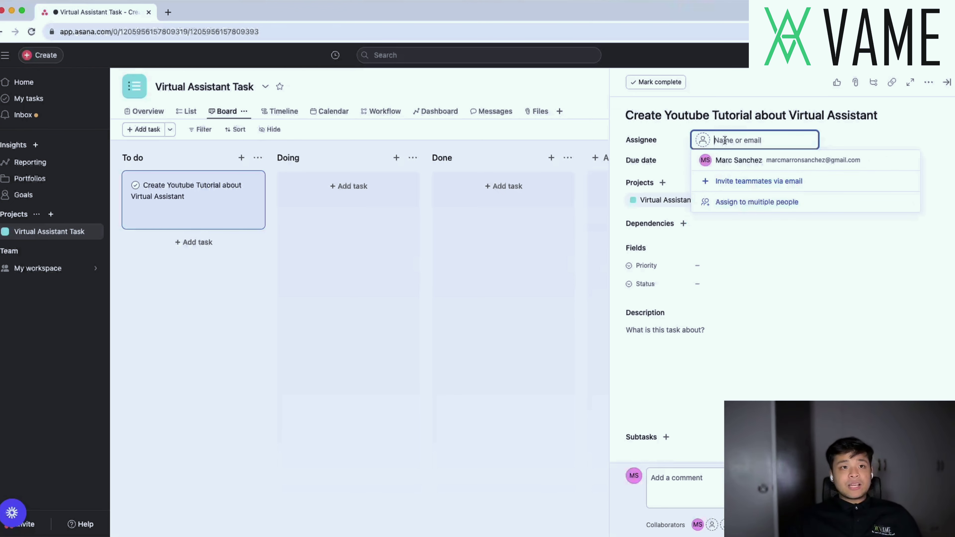
{"action": "left_click", "coordinate": [722, 162]}
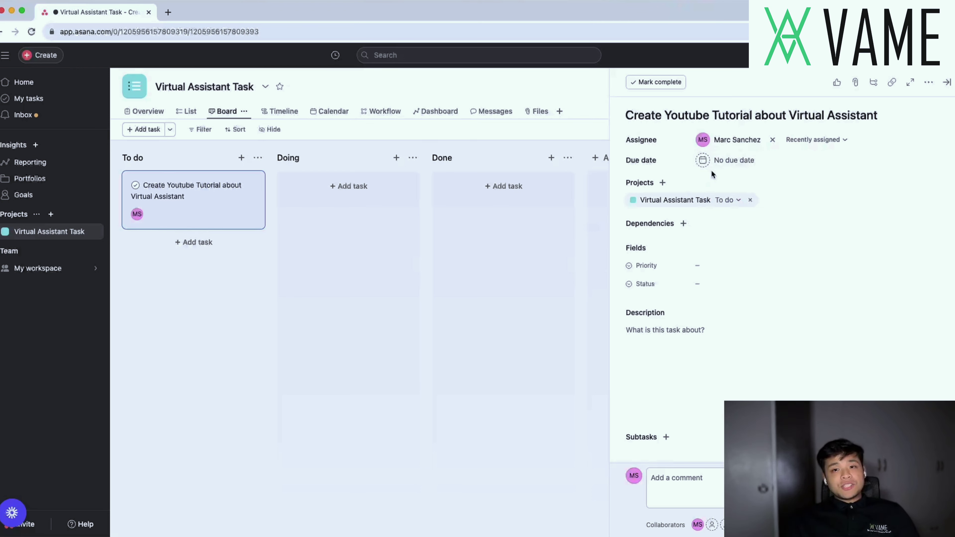
{"action": "left_click", "coordinate": [722, 163]}
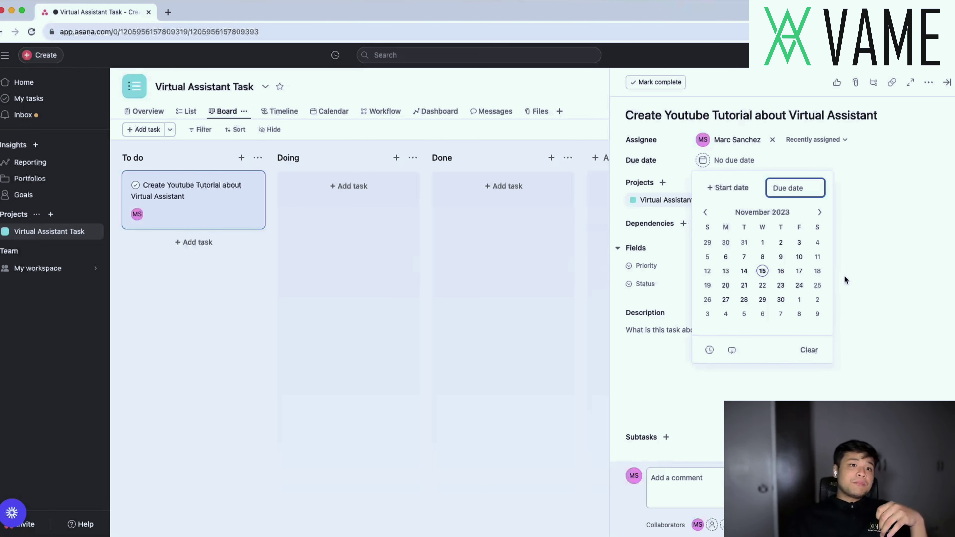
{"action": "left_click", "coordinate": [799, 272]}
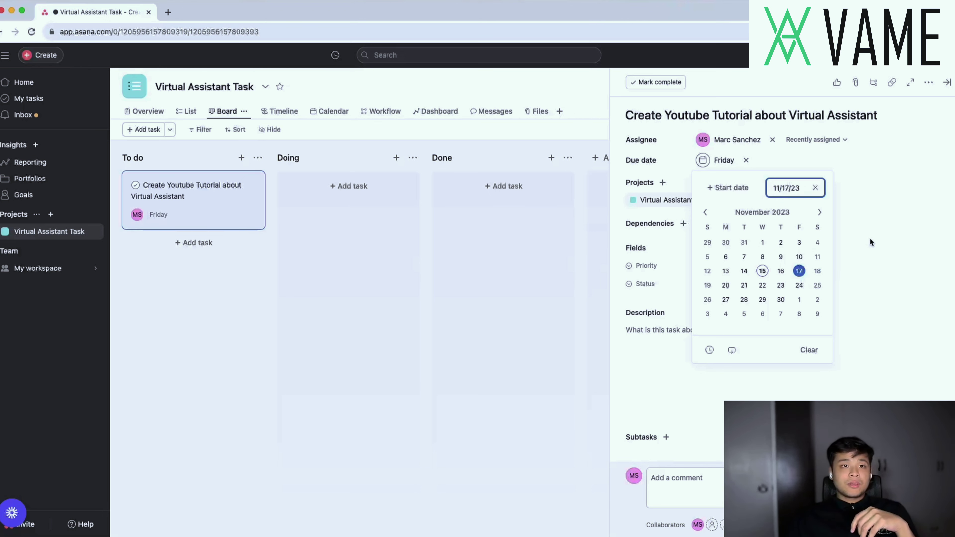
{"action": "left_click", "coordinate": [891, 240]}
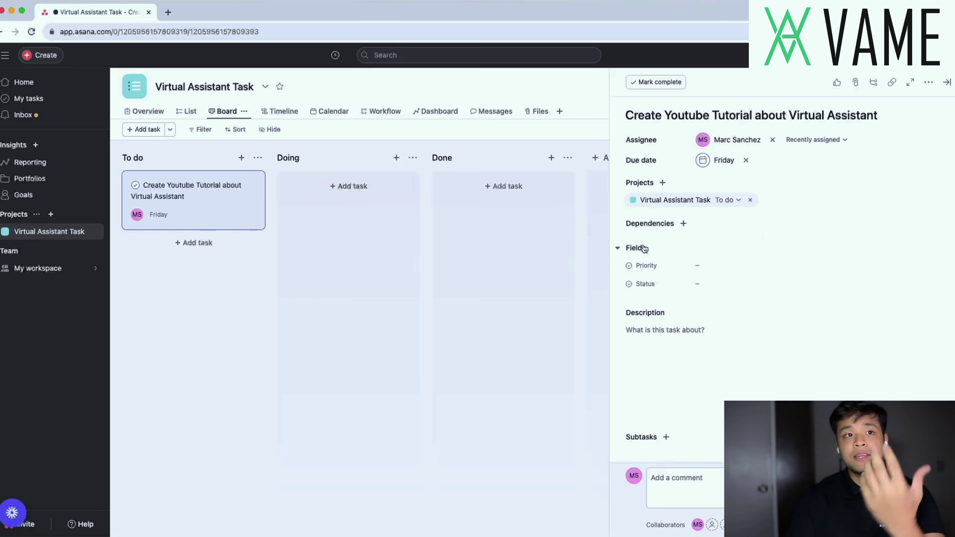
- Enter "Creating a video tutorial about ASANA" as the task's description
{"action": "mouse_move", "coordinate": [643, 250]}
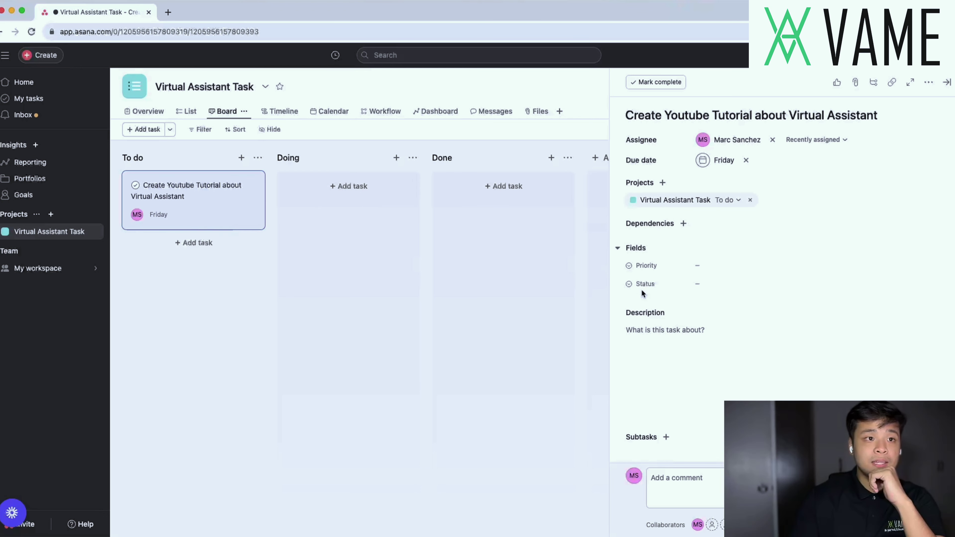
{"action": "left_click", "coordinate": [667, 331]}
{"action": "left_click", "coordinate": [667, 331]}
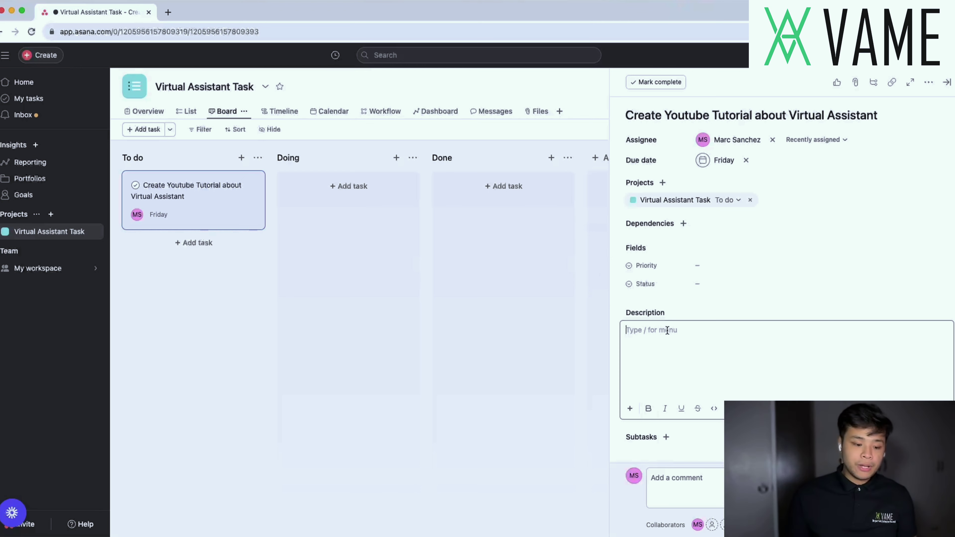
{"action": "type", "text": "Creating a video tutorial about ASANA"}
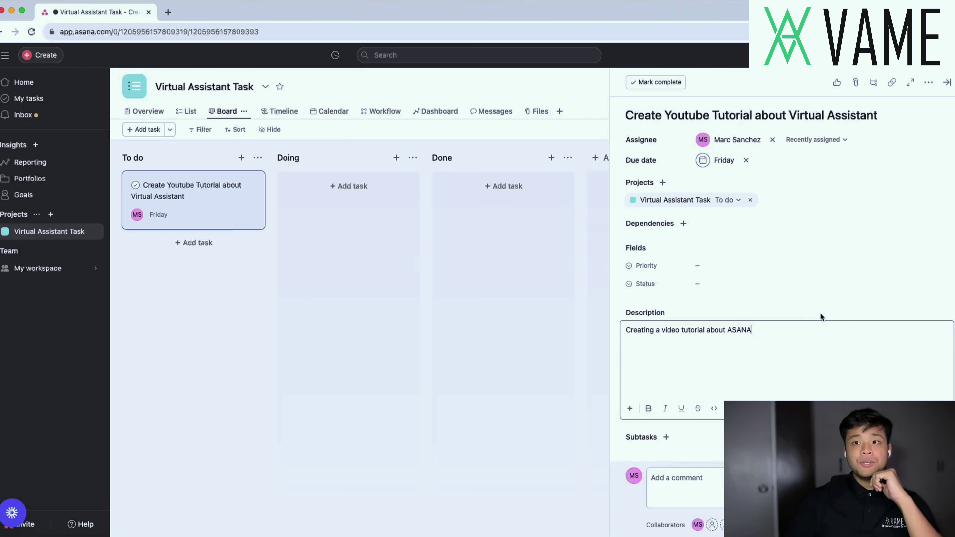
{"action": "left_click", "coordinate": [865, 302]}
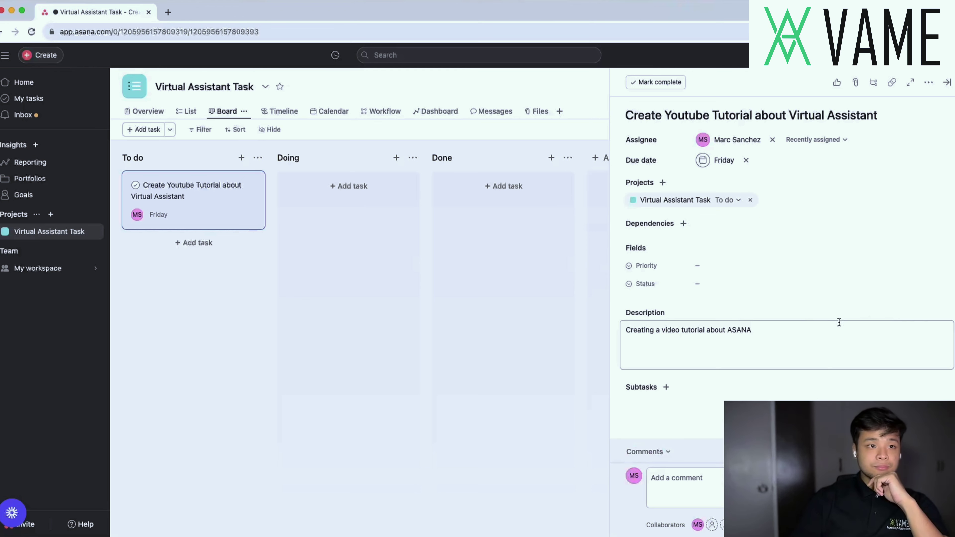
{"action": "scroll", "coordinate": [727, 330], "scroll_direction": "down", "scroll_amount": 1}
{"action": "scroll", "coordinate": [732, 339], "scroll_direction": "down", "scroll_amount": 1}
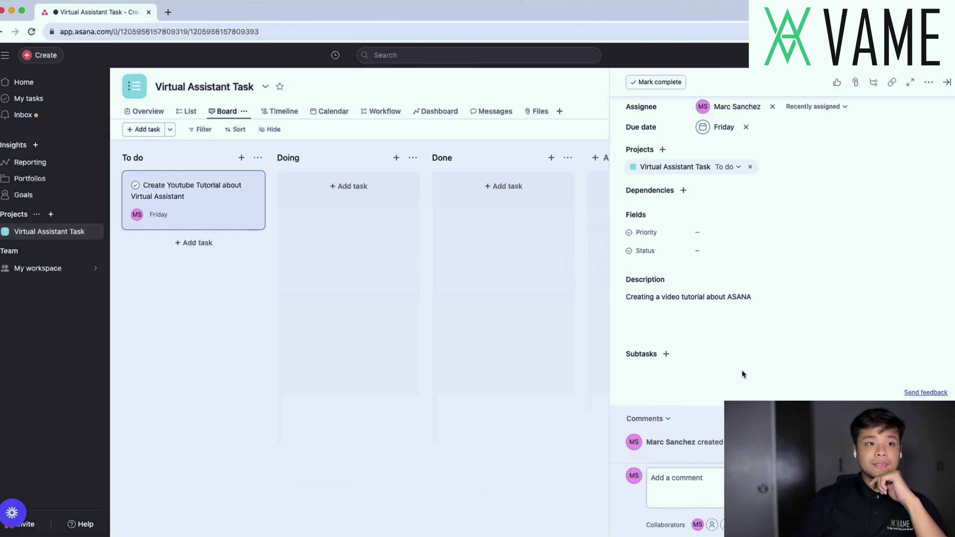
- Add a subtask named "Create a thumbnail" to the YouTube tutorial task and close the task's details
{"action": "left_click", "coordinate": [667, 354]}
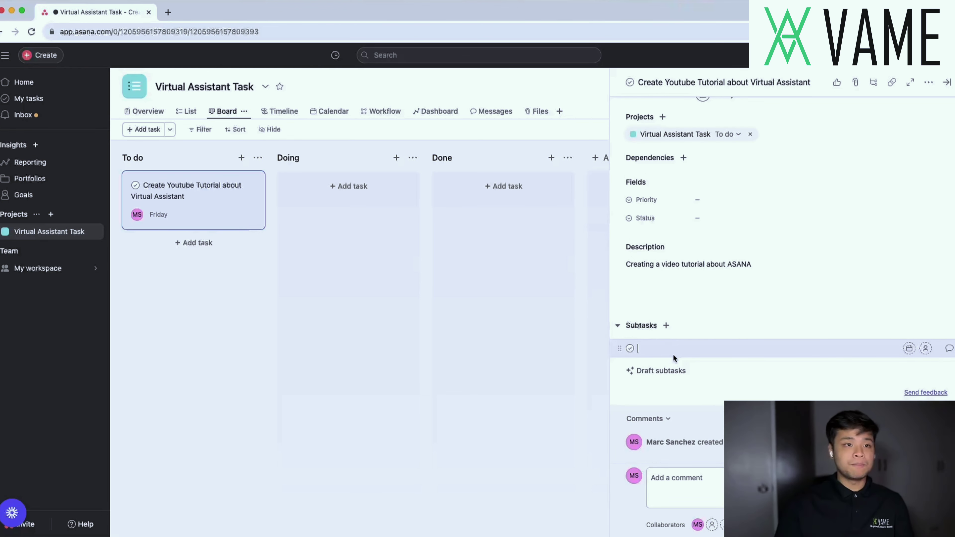
{"action": "type", "text": "Create a thumbnail"}
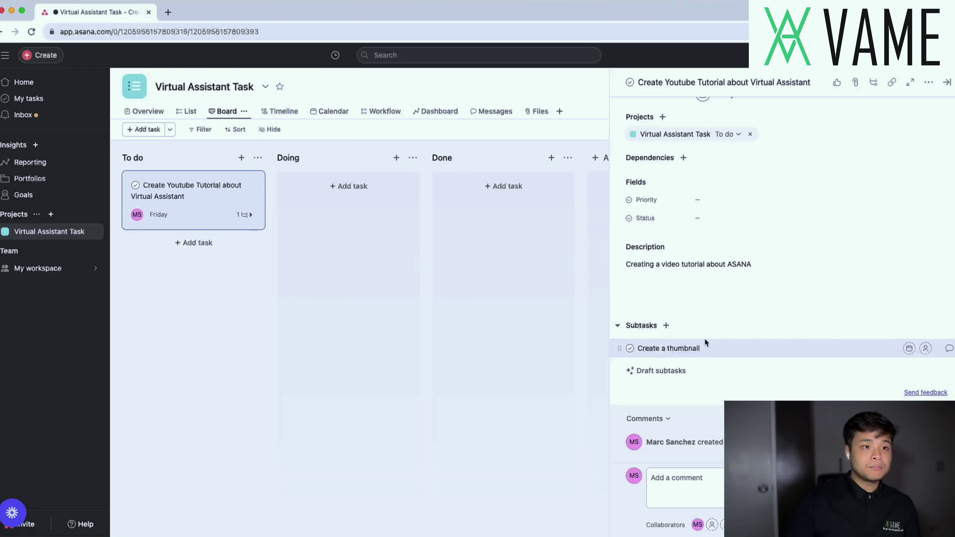
{"action": "left_click", "coordinate": [618, 326]}
{"action": "left_click", "coordinate": [617, 351]}
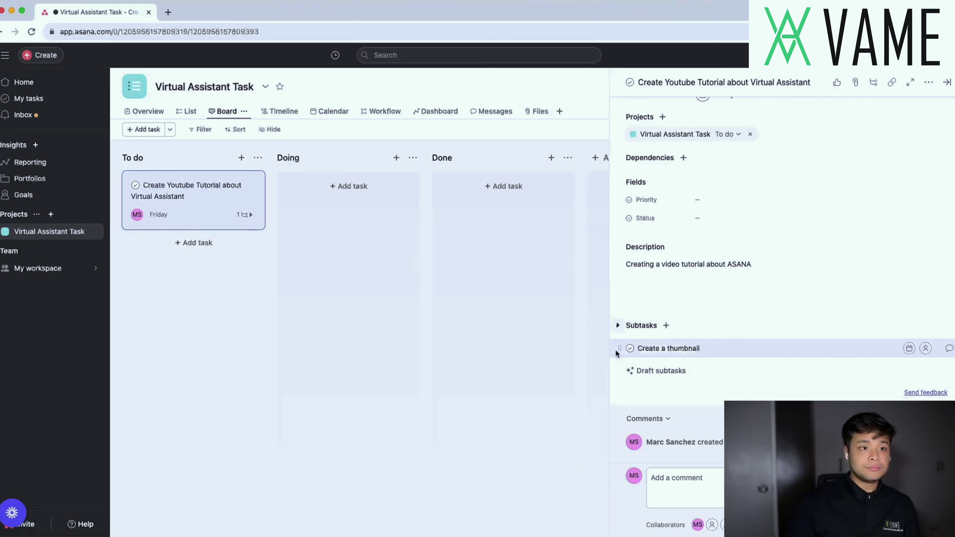
{"action": "scroll", "coordinate": [725, 324], "scroll_direction": "up", "scroll_amount": 3}
{"action": "left_click", "coordinate": [416, 277]}
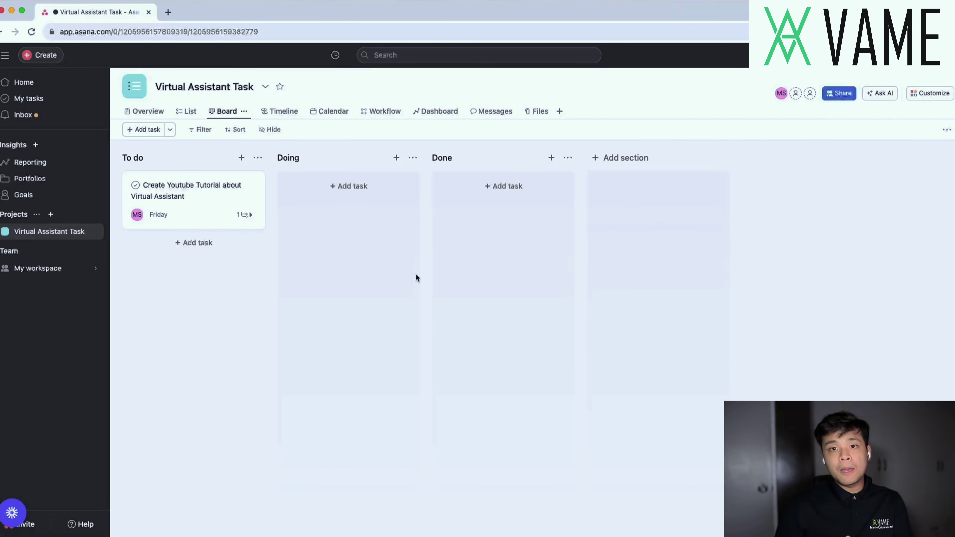
- Reopen the YouTube tutorial task, review its details, and move it from To do to the Doing section
{"action": "left_click", "coordinate": [177, 215]}
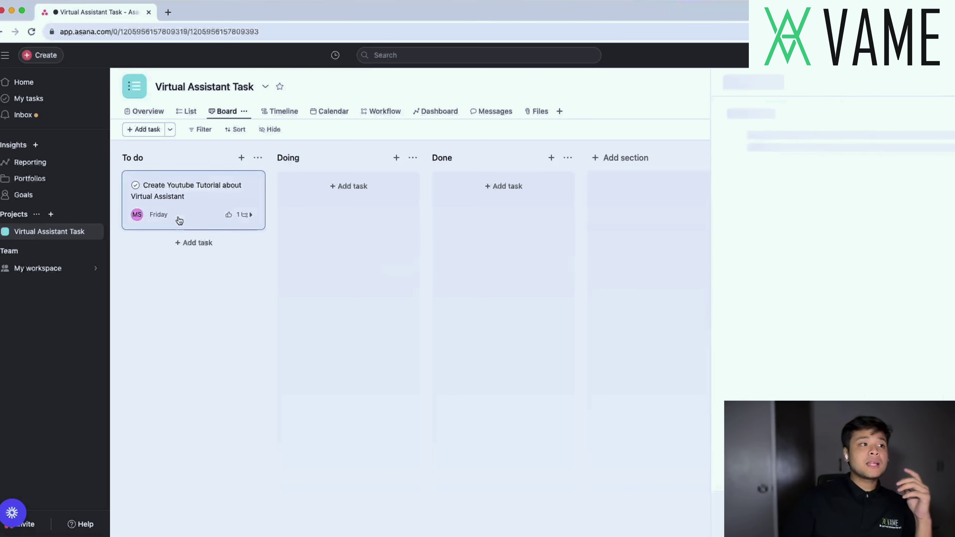
{"action": "mouse_move", "coordinate": [716, 140]}
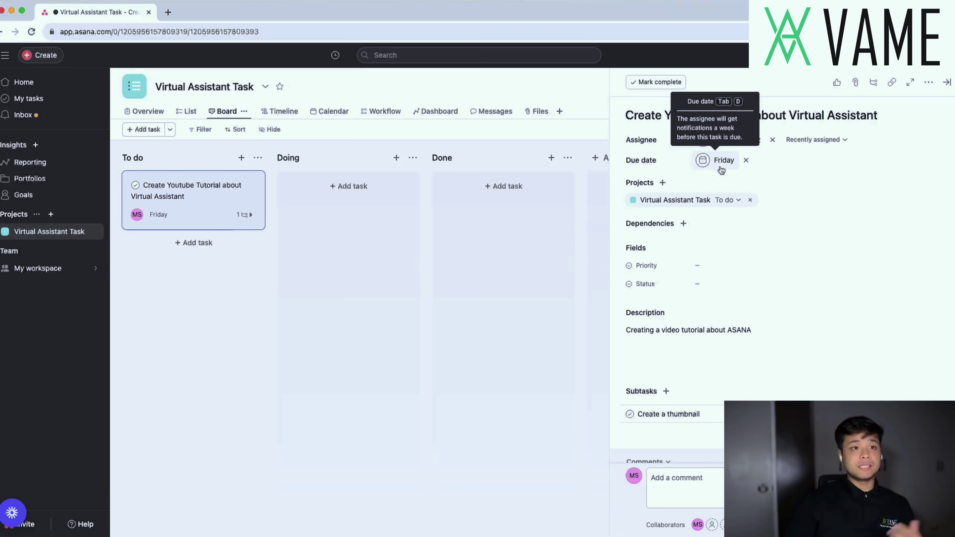
{"action": "scroll", "coordinate": [711, 318], "scroll_direction": "down", "scroll_amount": 2}
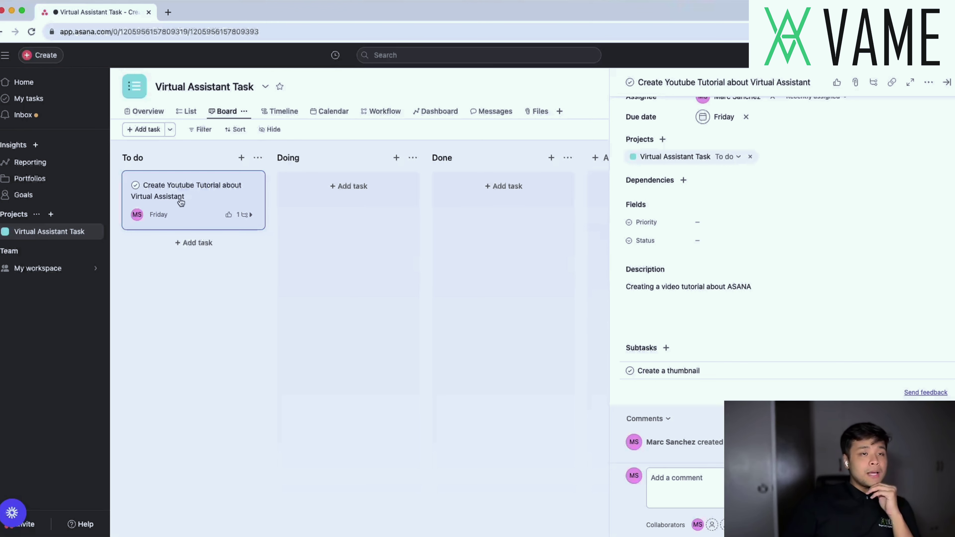
{"action": "scroll", "coordinate": [656, 218], "scroll_direction": "up", "scroll_amount": 2}
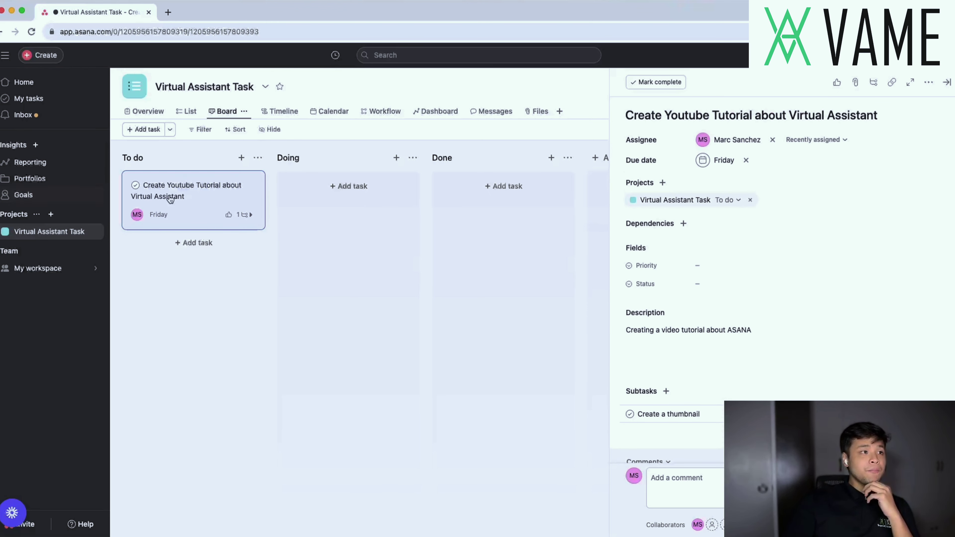
{"action": "left_click_drag", "start_coordinate": [186, 199], "coordinate": [343, 194]}
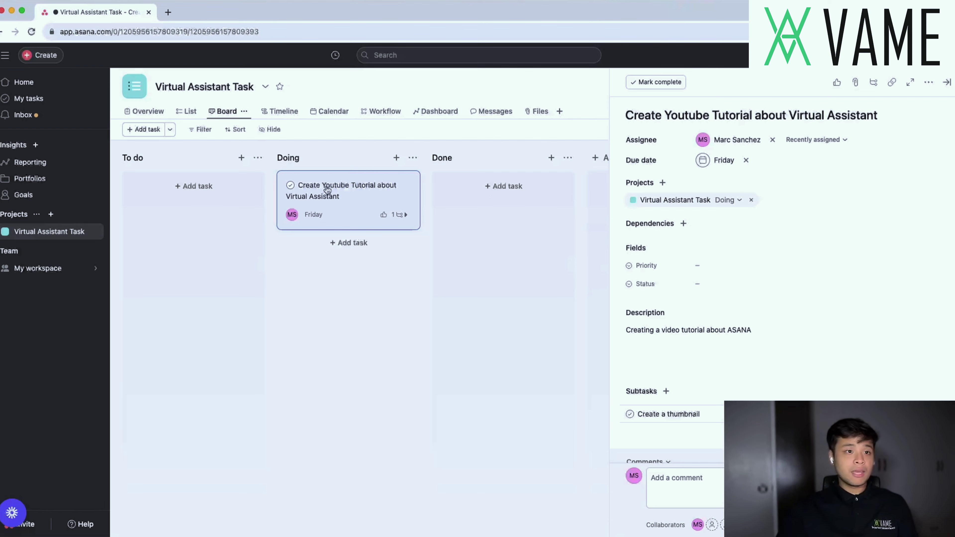
- Mark the "Create a thumbnail" subtask complete and draft a comment reading "link:" on the parent task
{"action": "scroll", "coordinate": [632, 375], "scroll_direction": "down", "scroll_amount": 2}
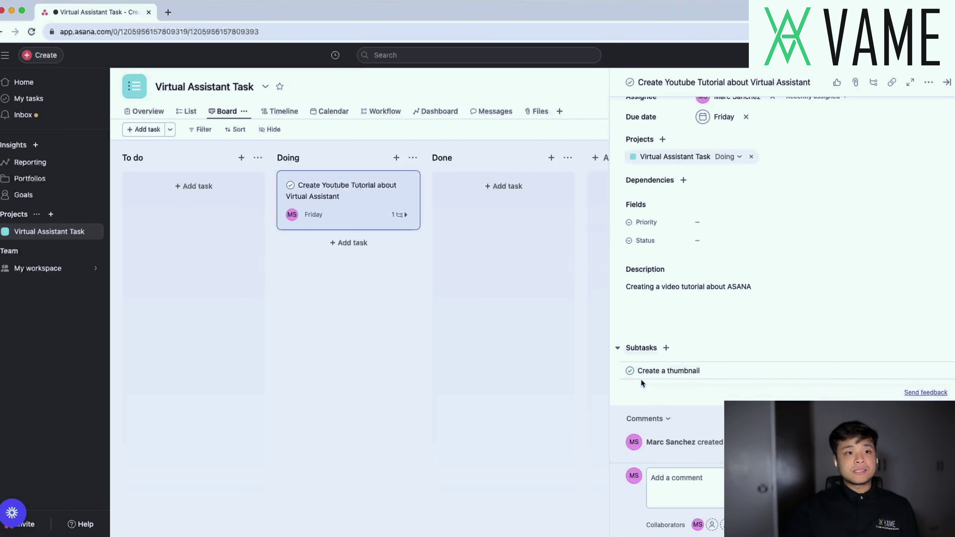
{"action": "left_click", "coordinate": [630, 371]}
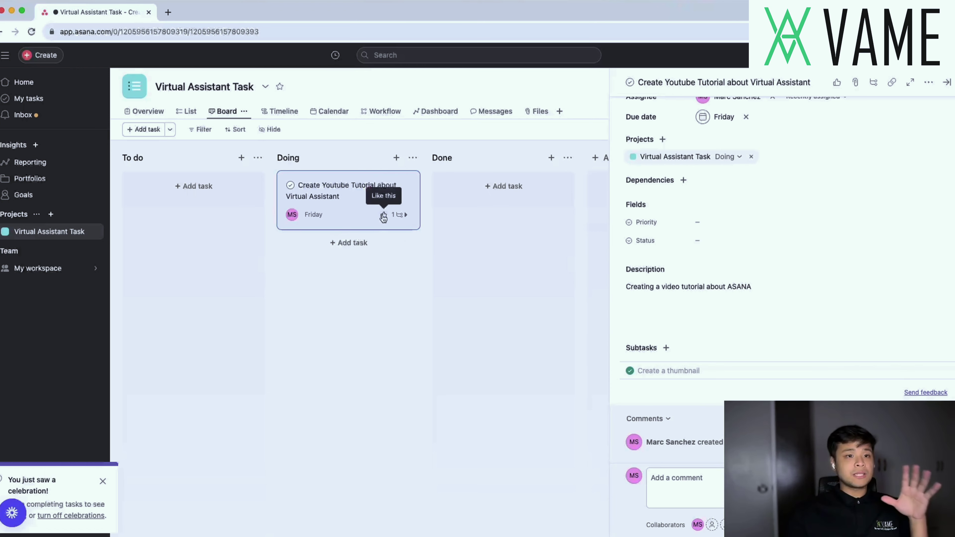
{"action": "left_click", "coordinate": [715, 473]}
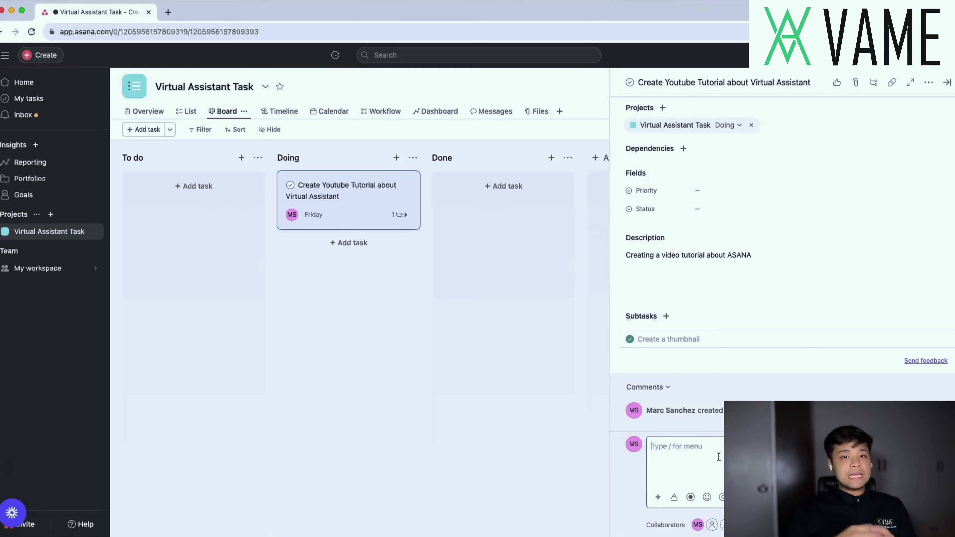
{"action": "type", "text": "I"}
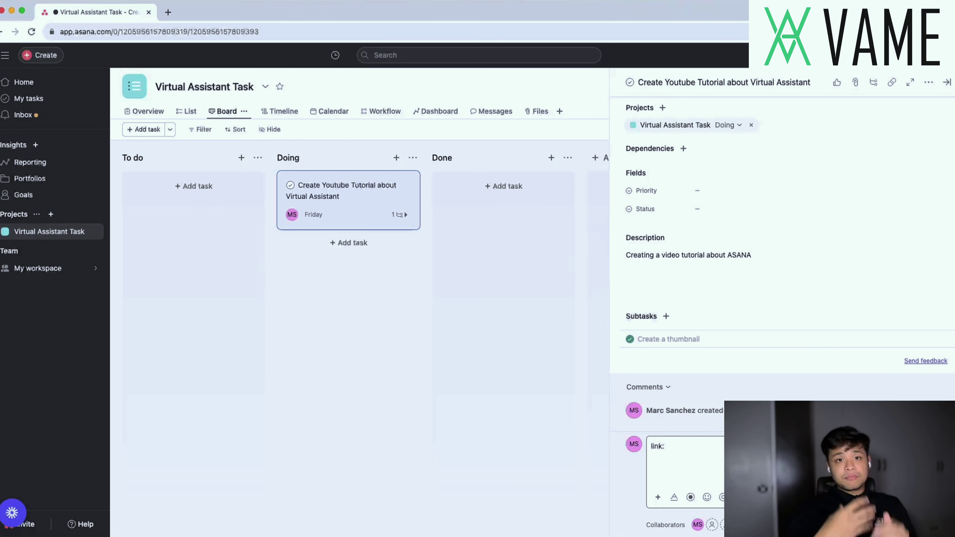
{"action": "left_click", "coordinate": [528, 367]}
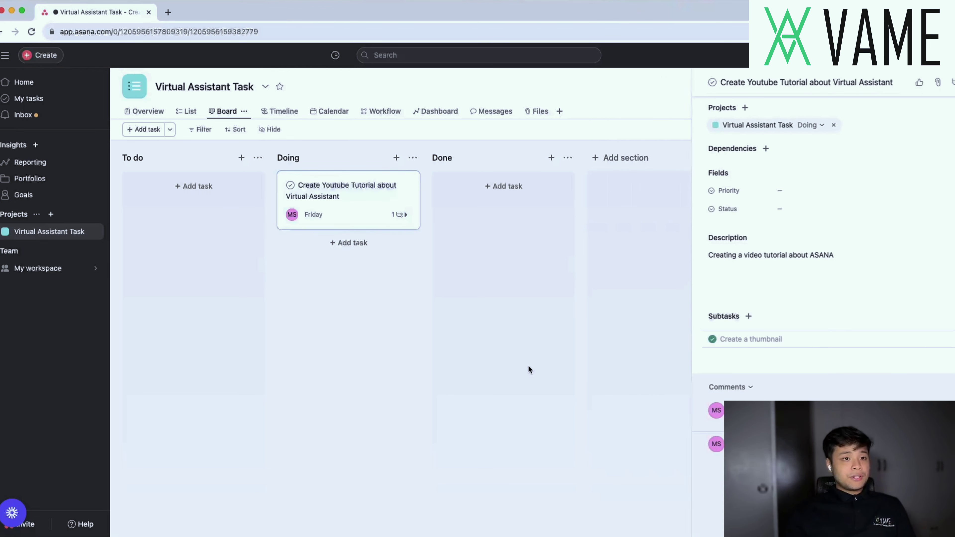
- Move the YouTube tutorial task to the Done section and mark it complete
{"action": "left_click", "coordinate": [351, 188]}
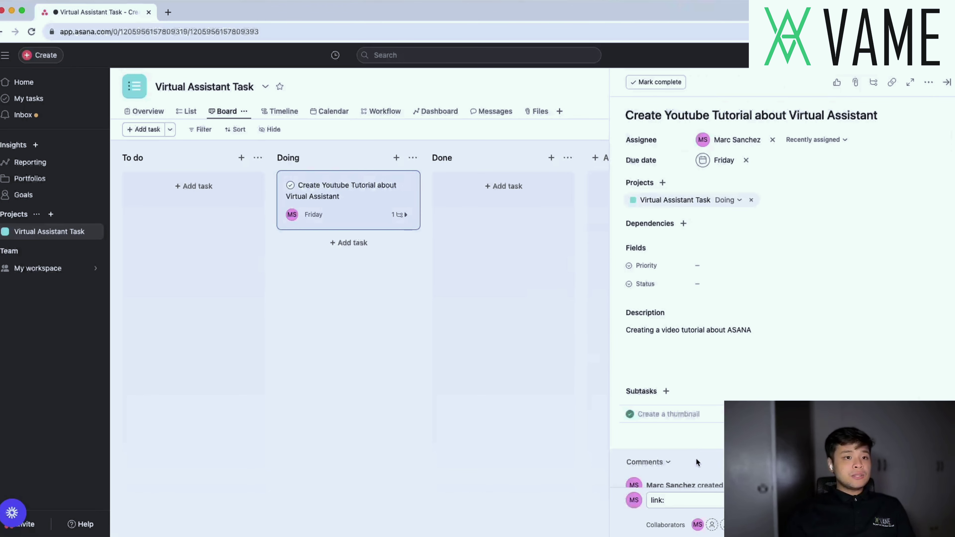
{"action": "left_click_drag", "start_coordinate": [367, 202], "coordinate": [501, 192]}
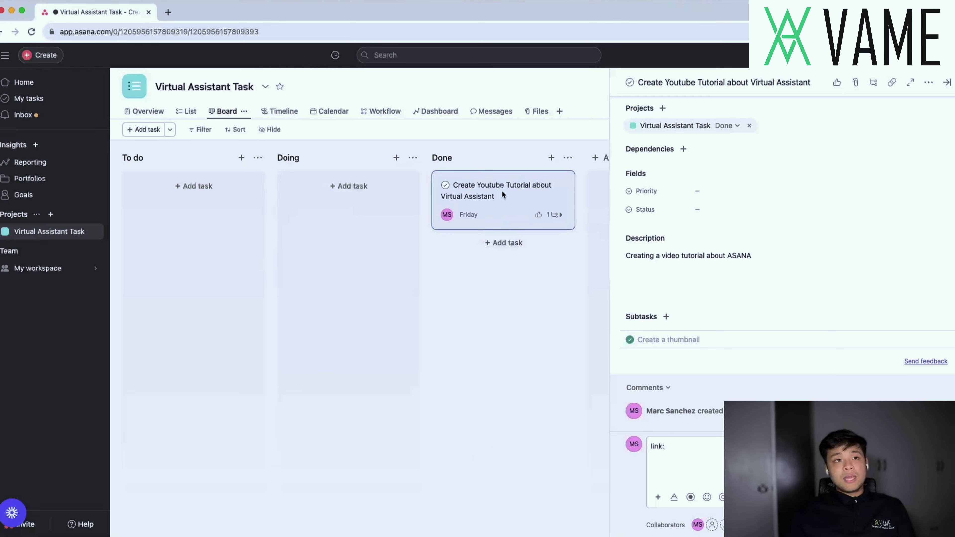
{"action": "scroll", "coordinate": [614, 222], "scroll_direction": "up", "scroll_amount": 3}
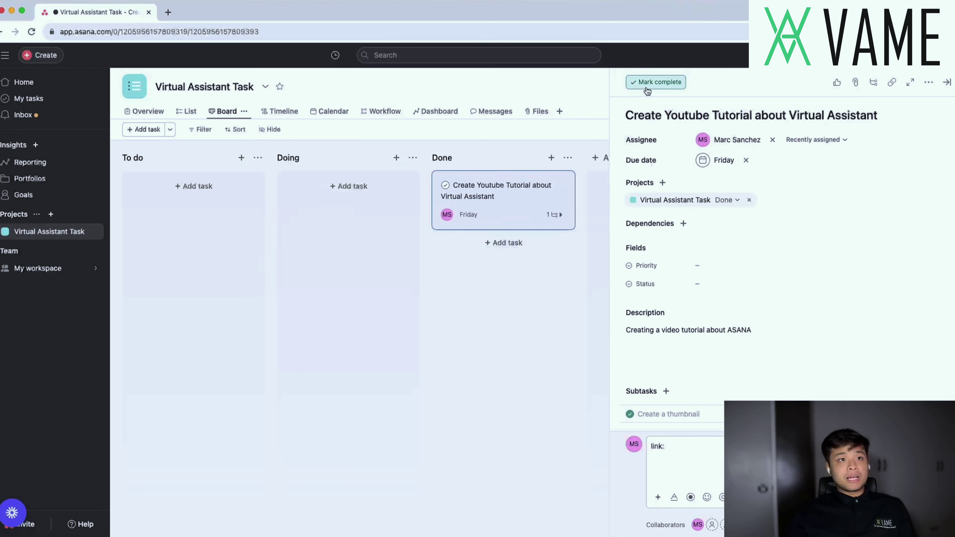
{"action": "left_click", "coordinate": [647, 91]}
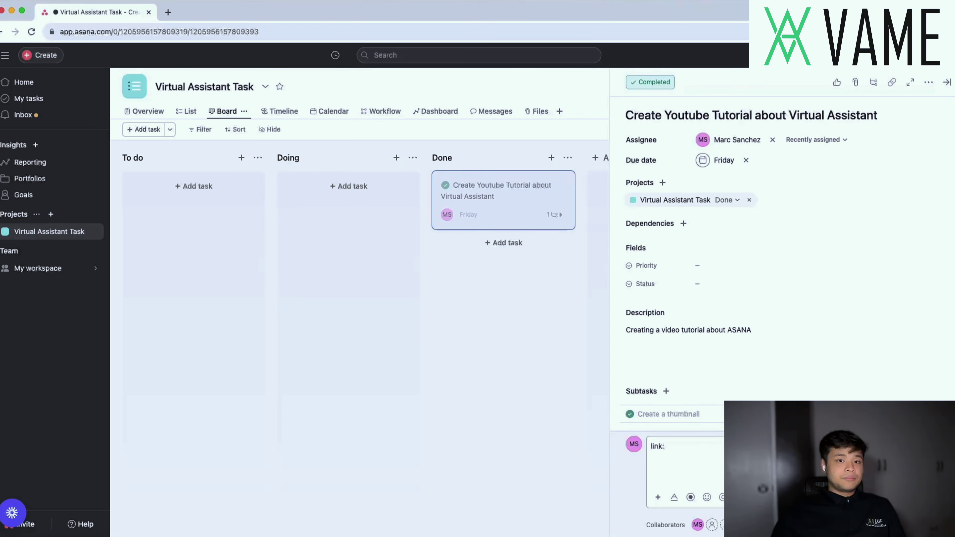
- Post the drafted "link:" comment on the completed task and close its details
{"action": "key", "text": "super+Return"}
{"action": "scroll", "coordinate": [714, 338], "scroll_direction": "up", "scroll_amount": 10}
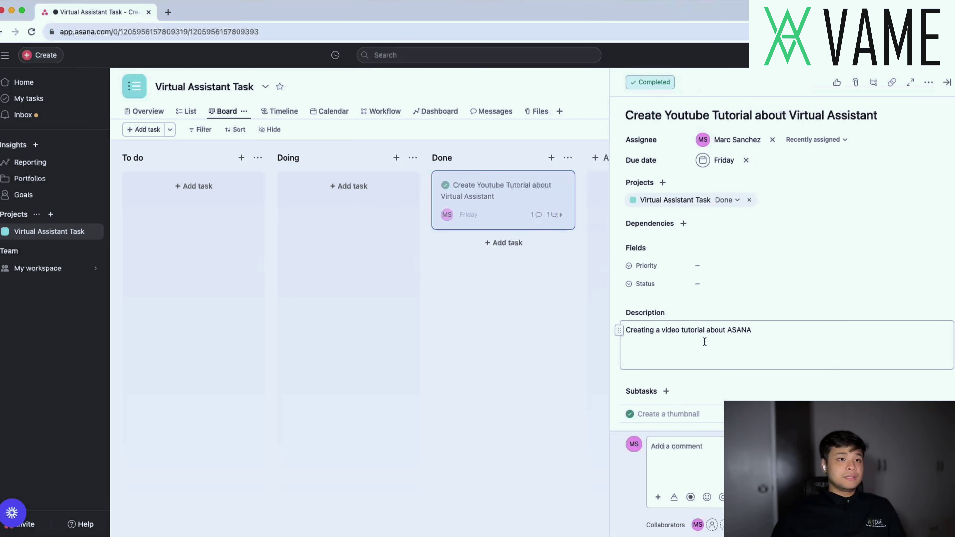
{"action": "left_click", "coordinate": [656, 82]}
{"action": "left_click", "coordinate": [658, 79]}
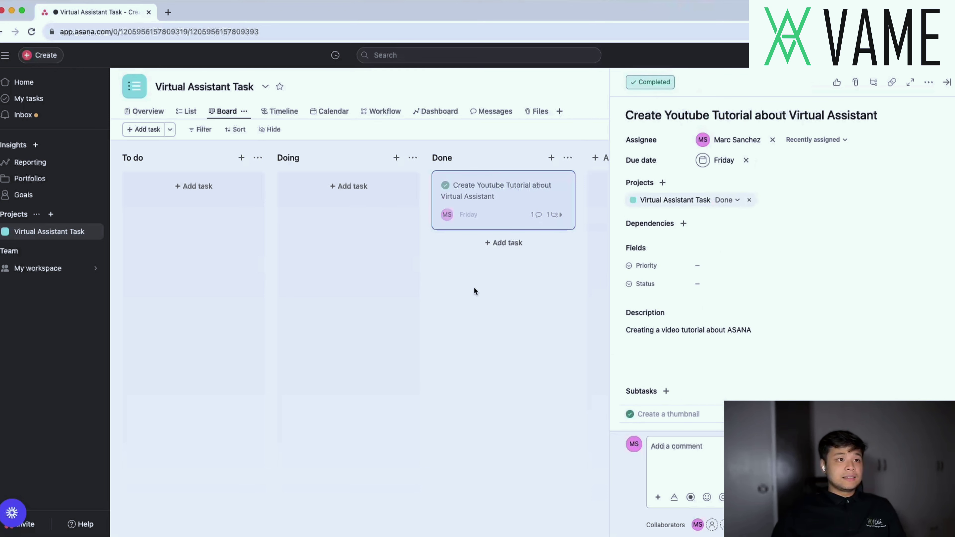
{"action": "left_click", "coordinate": [465, 318]}
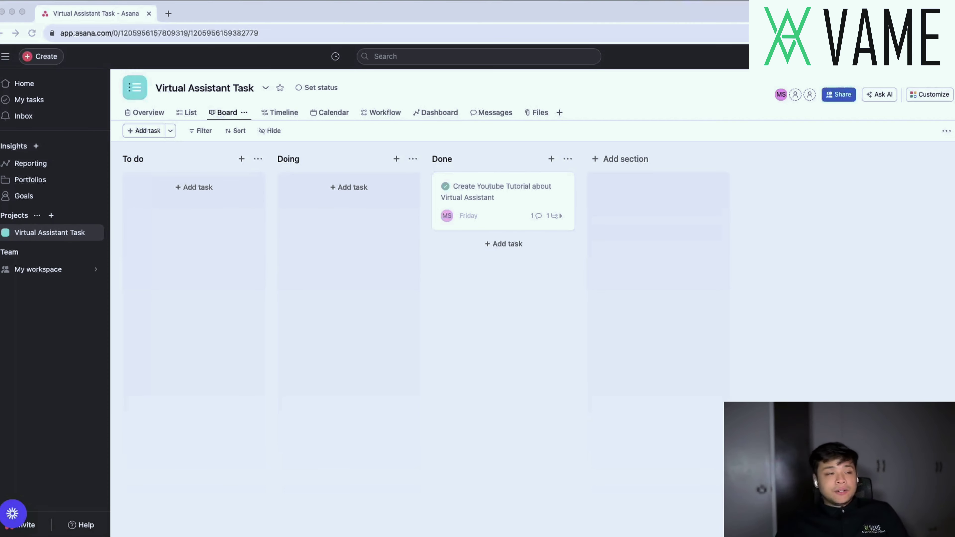
- Add a new task to the To do section, open its details and name it "Create a company logo"
{"action": "left_click", "coordinate": [239, 165]}
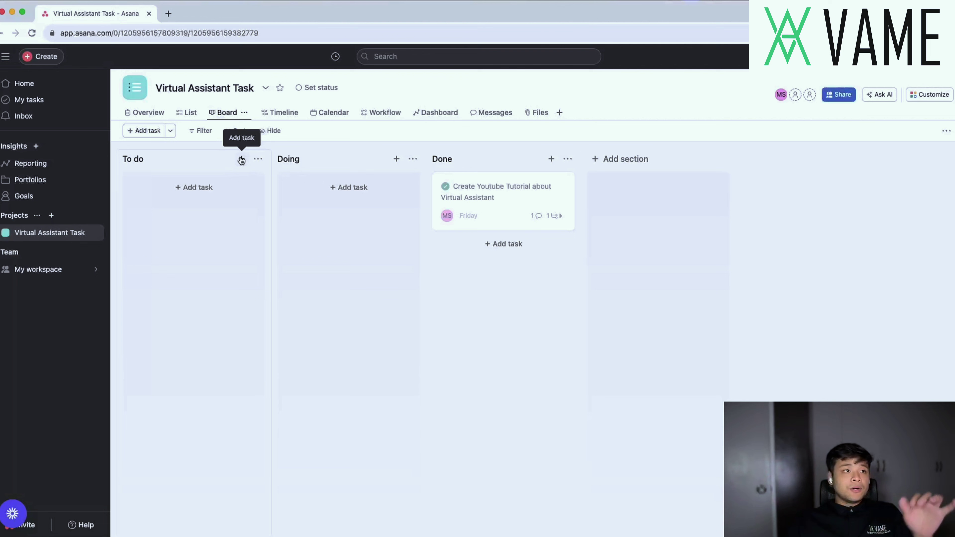
{"action": "left_click", "coordinate": [241, 160]}
{"action": "left_click", "coordinate": [201, 203]}
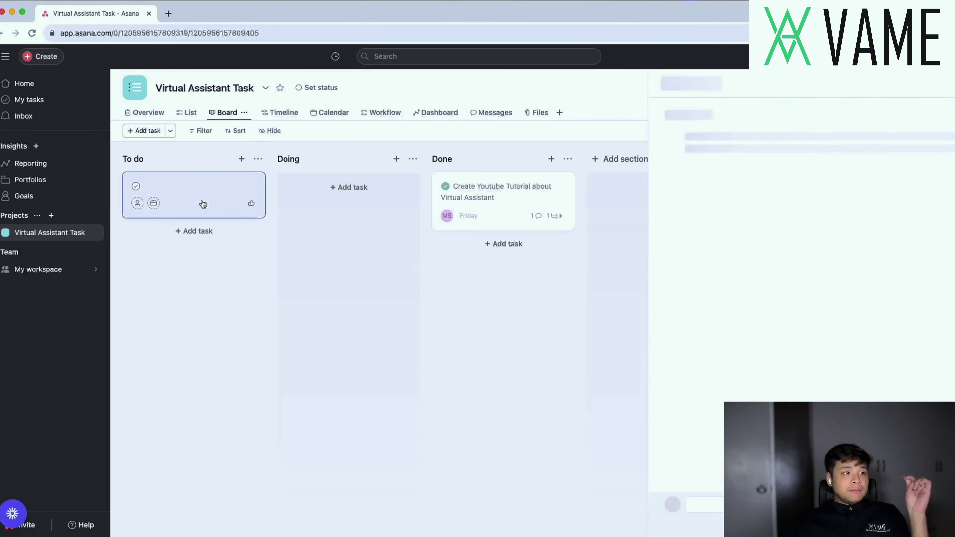
{"action": "left_click", "coordinate": [678, 117]}
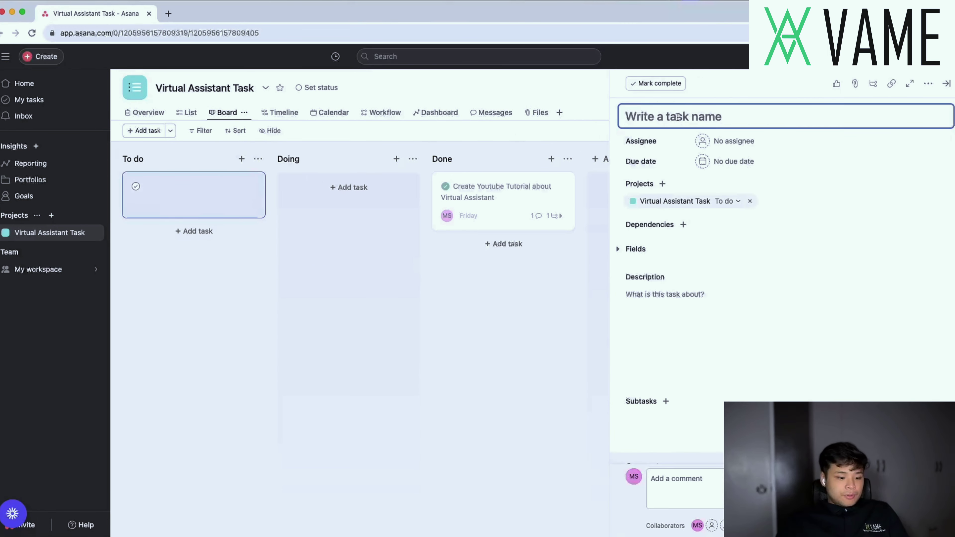
{"action": "type", "text": "Create "}
{"action": "type", "text": "a "}
{"action": "type", "text": "compny"}
{"action": "type", "text": "ny logo"}
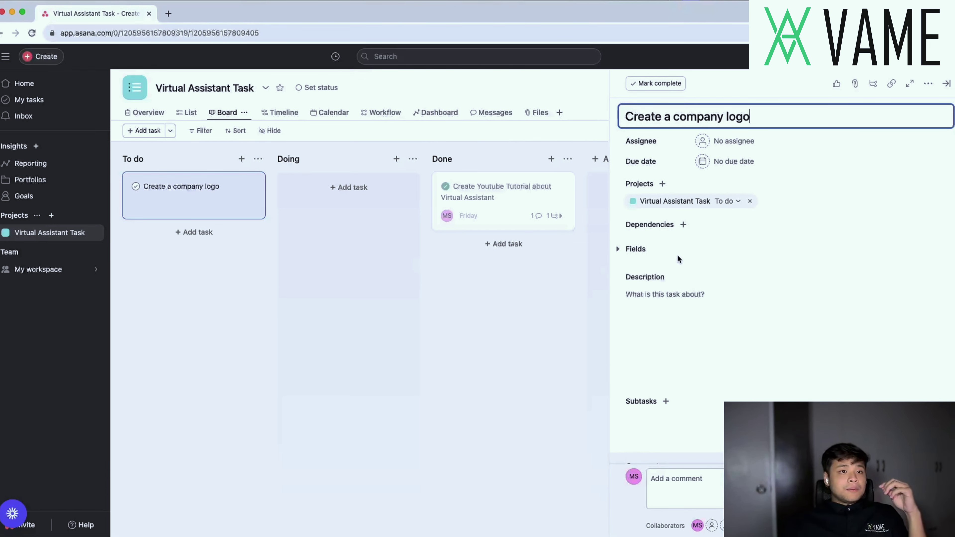
- Assign the company logo task to the existing workspace member and set its due date to November 15, 2023
{"action": "left_click", "coordinate": [669, 299]}
{"action": "left_click", "coordinate": [730, 141]}
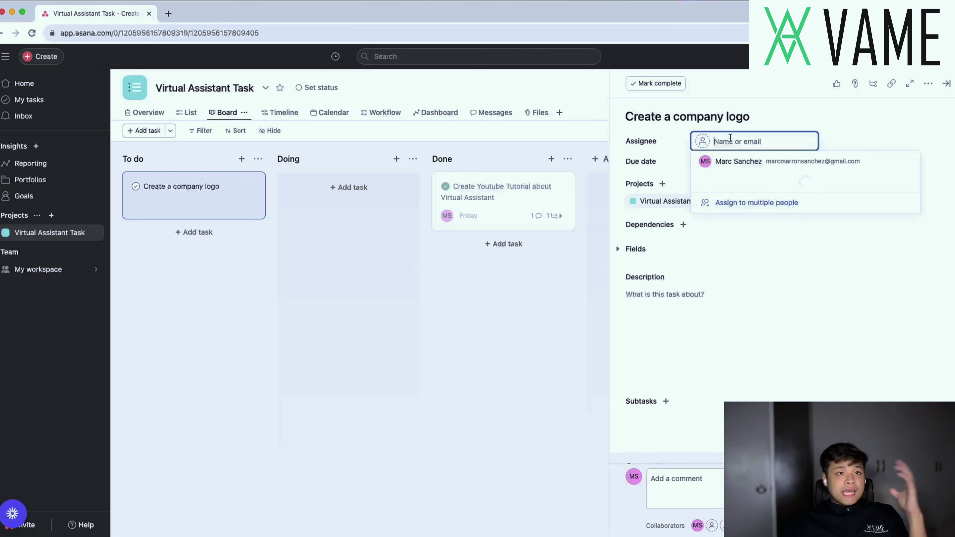
{"action": "left_click", "coordinate": [725, 170]}
{"action": "left_click", "coordinate": [726, 165]}
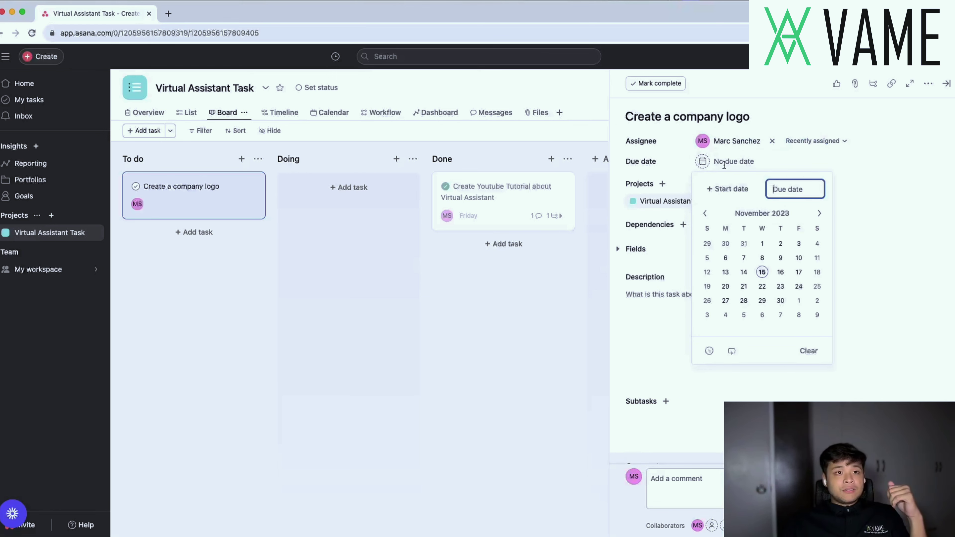
{"action": "left_click", "coordinate": [762, 272]}
- Enter "Create a company logo with good colors" as the task's description and close its details
{"action": "left_click", "coordinate": [660, 329]}
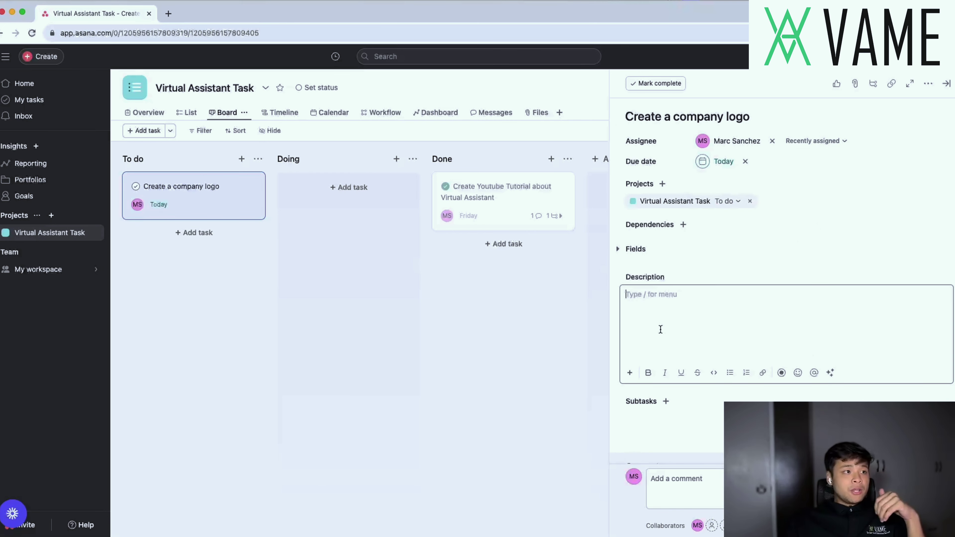
{"action": "type", "text": "company logo with goog"}
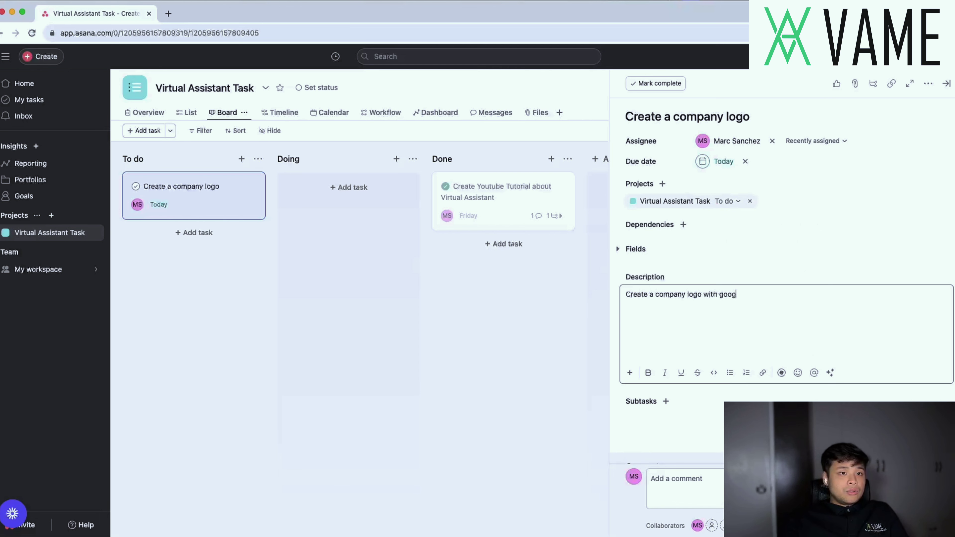
{"action": "key", "text": "BackSpace"}
{"action": "type", "text": "d colors"}
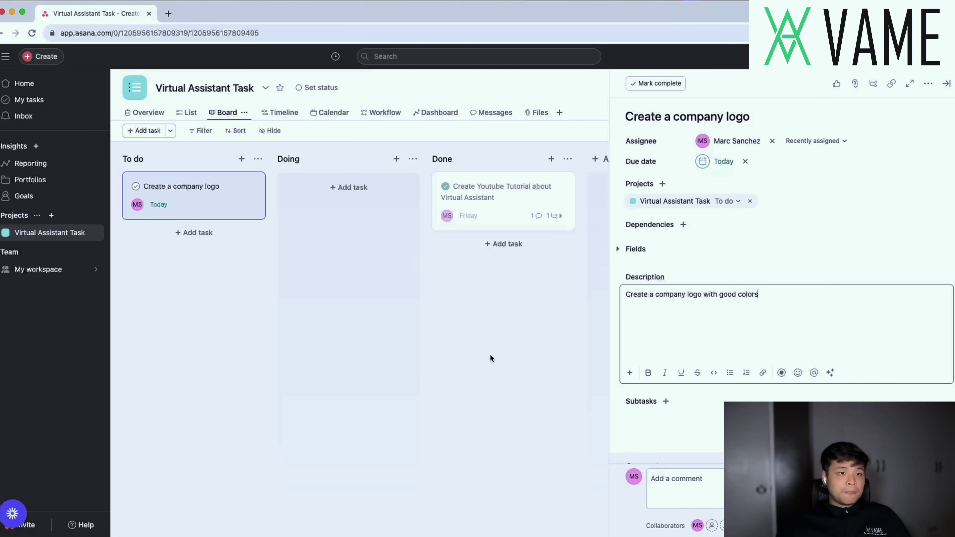
{"action": "left_click", "coordinate": [490, 358]}
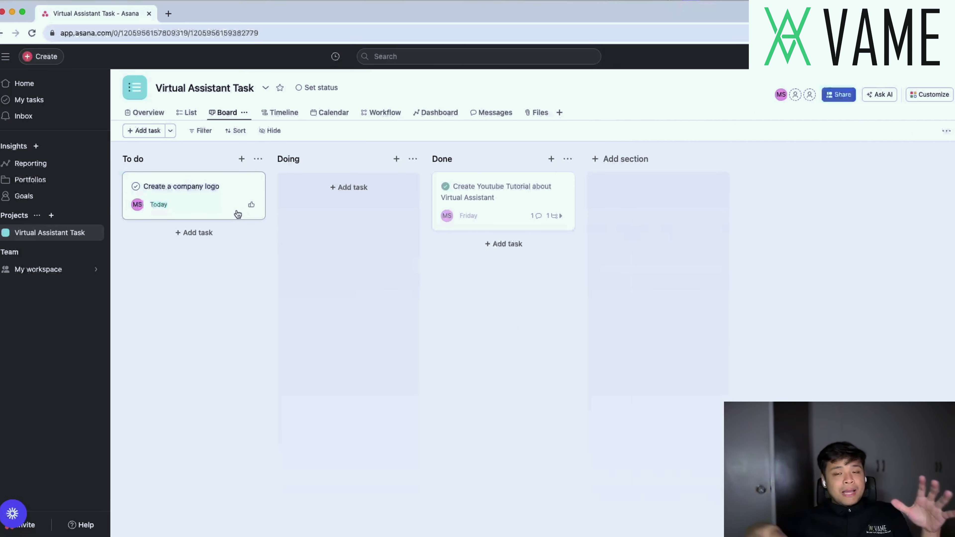
- Open My tasks and view the assigned tasks as a list, a board and a calendar
{"action": "left_click", "coordinate": [75, 100]}
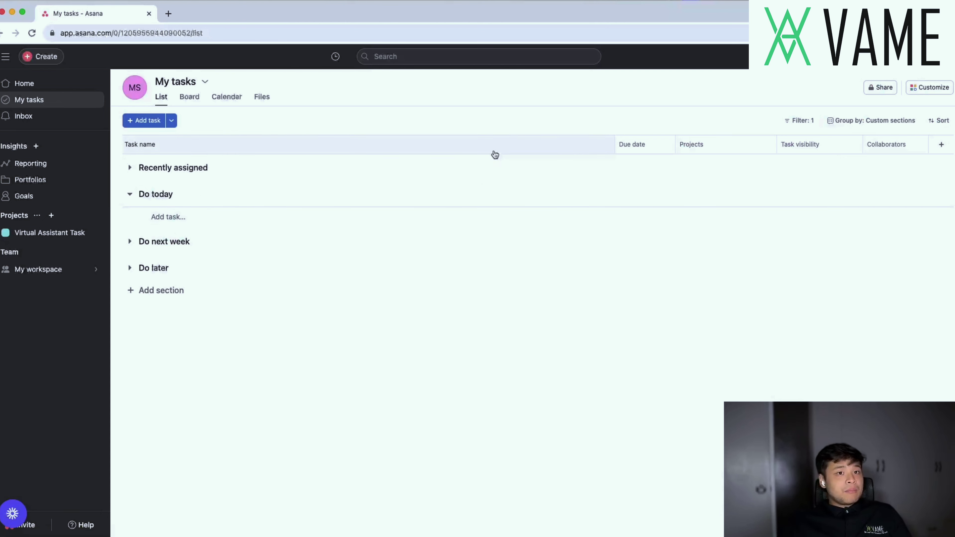
{"action": "left_click", "coordinate": [184, 105]}
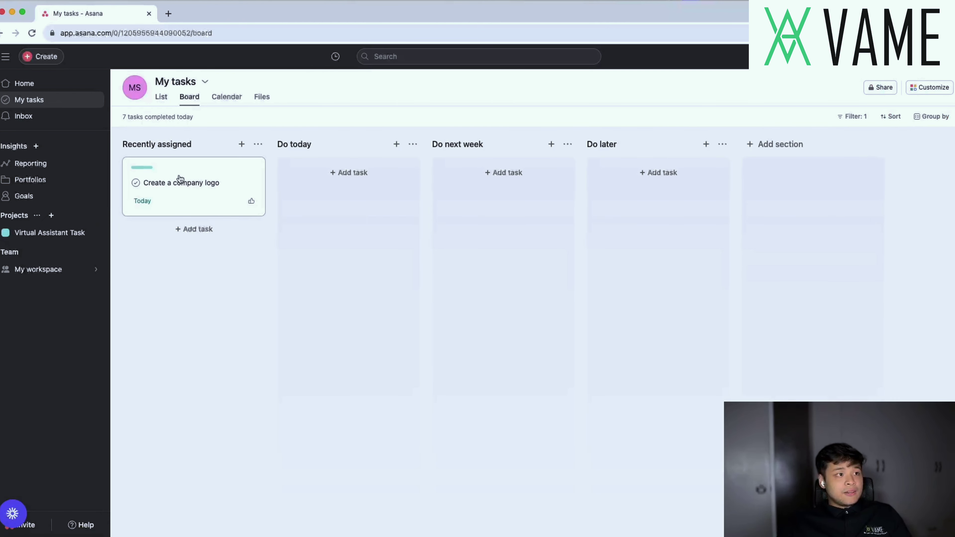
{"action": "left_click", "coordinate": [161, 97]}
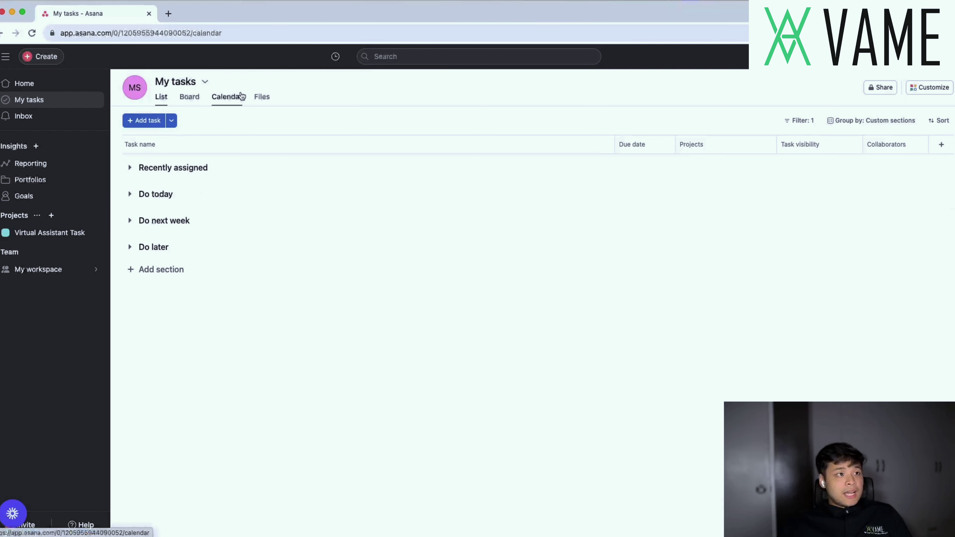
{"action": "left_click", "coordinate": [226, 96]}
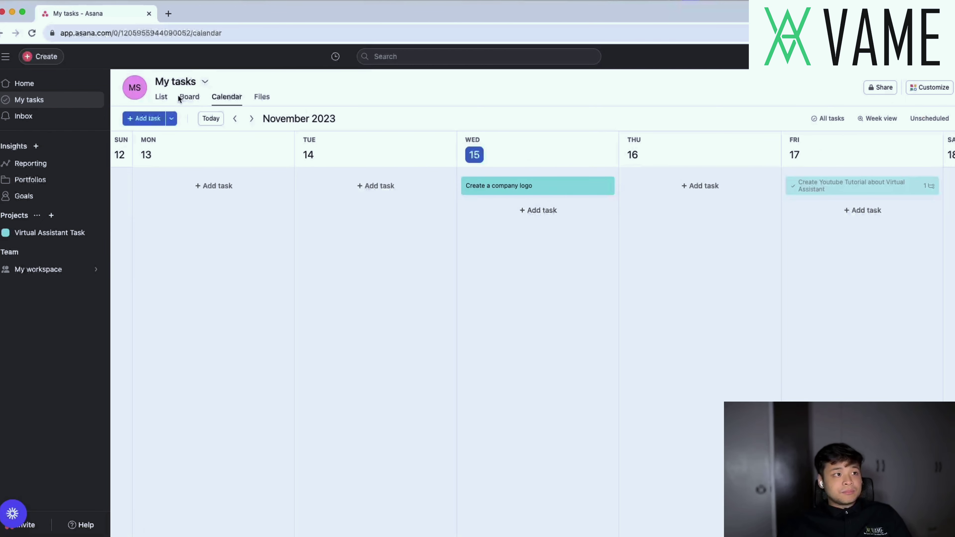
- View My tasks as a list and a board, and the Virtual Assistant Task project as list, board, timeline and calendar
{"action": "left_click", "coordinate": [162, 97]}
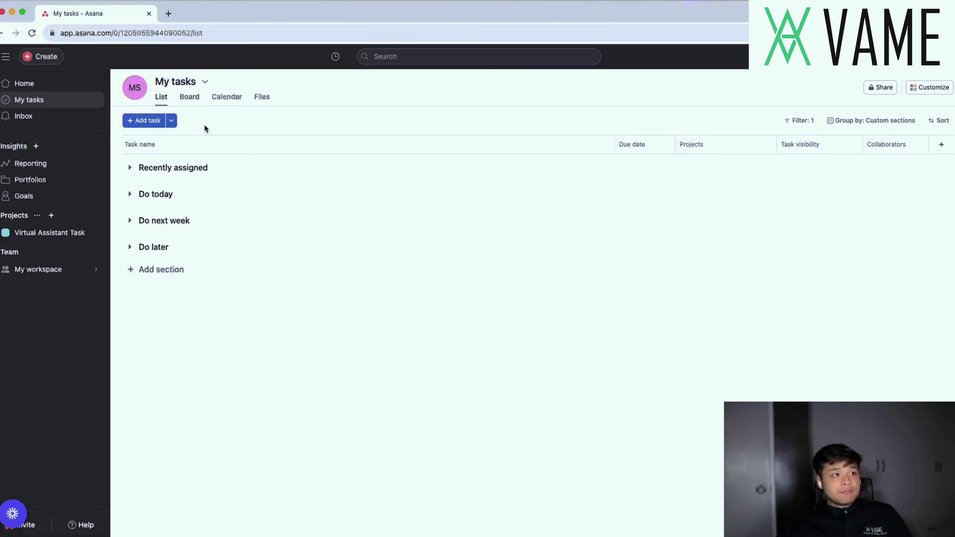
{"action": "left_click", "coordinate": [189, 99]}
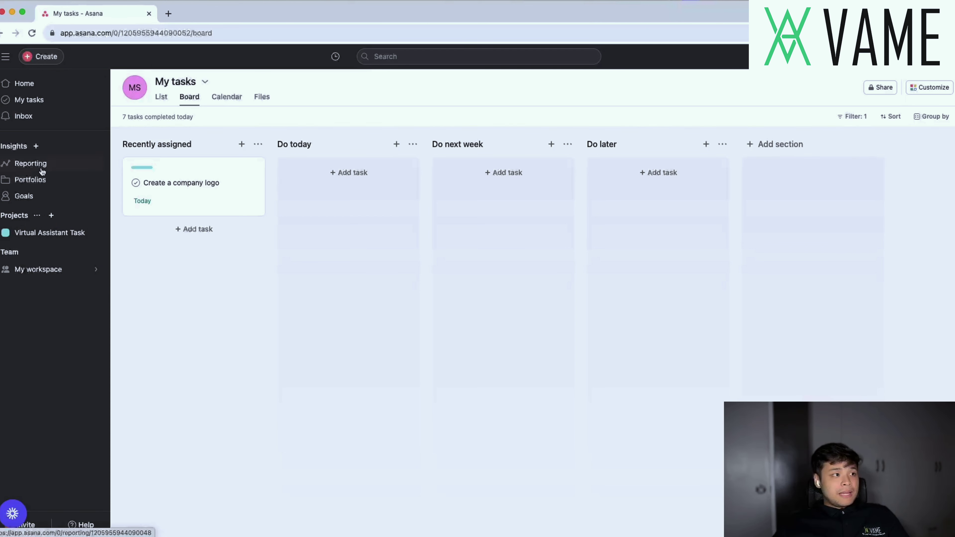
{"action": "left_click", "coordinate": [60, 231]}
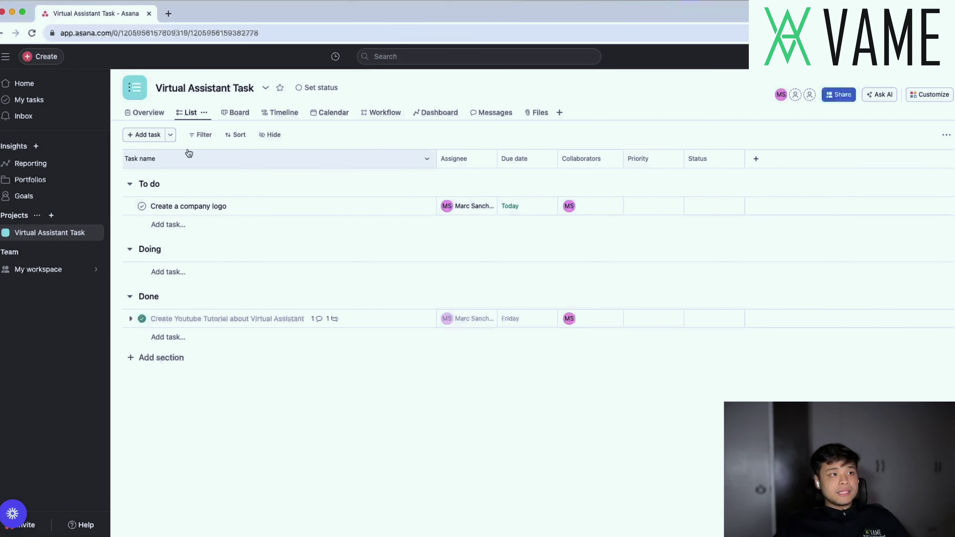
{"action": "left_click", "coordinate": [240, 113]}
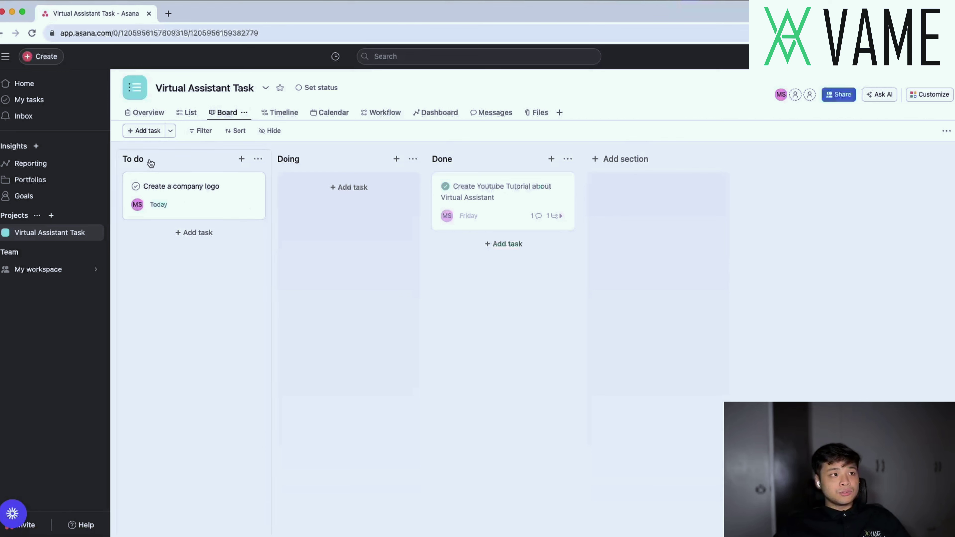
{"action": "left_click", "coordinate": [192, 119]}
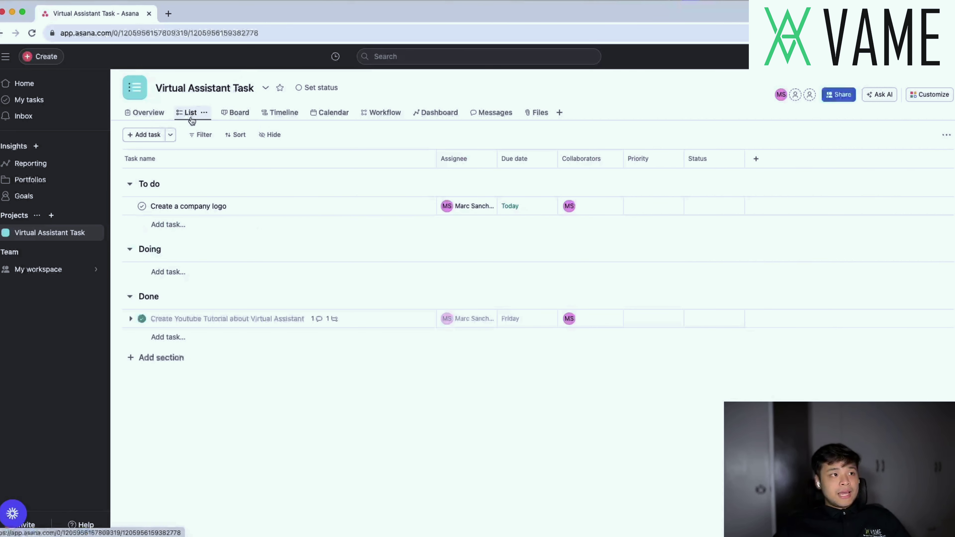
{"action": "left_click", "coordinate": [282, 113]}
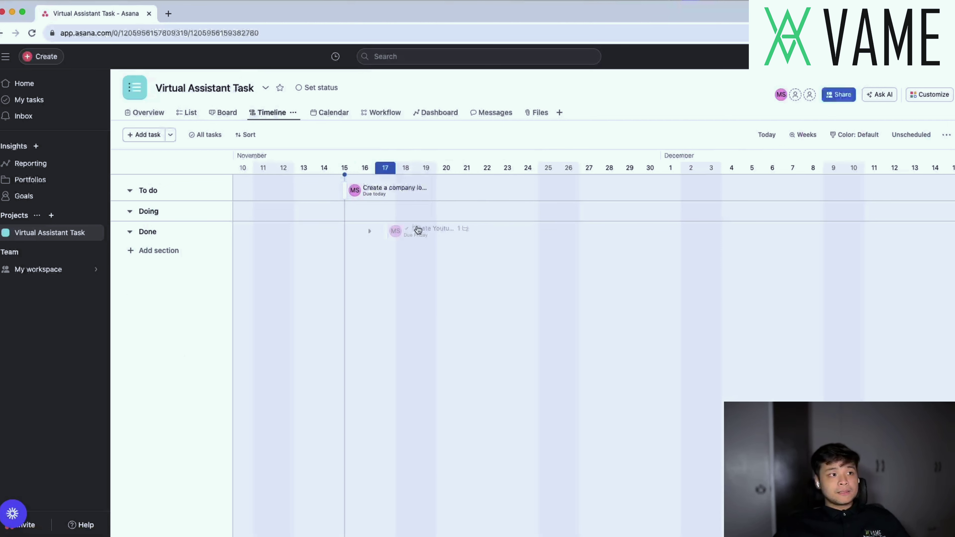
{"action": "left_click", "coordinate": [330, 116]}
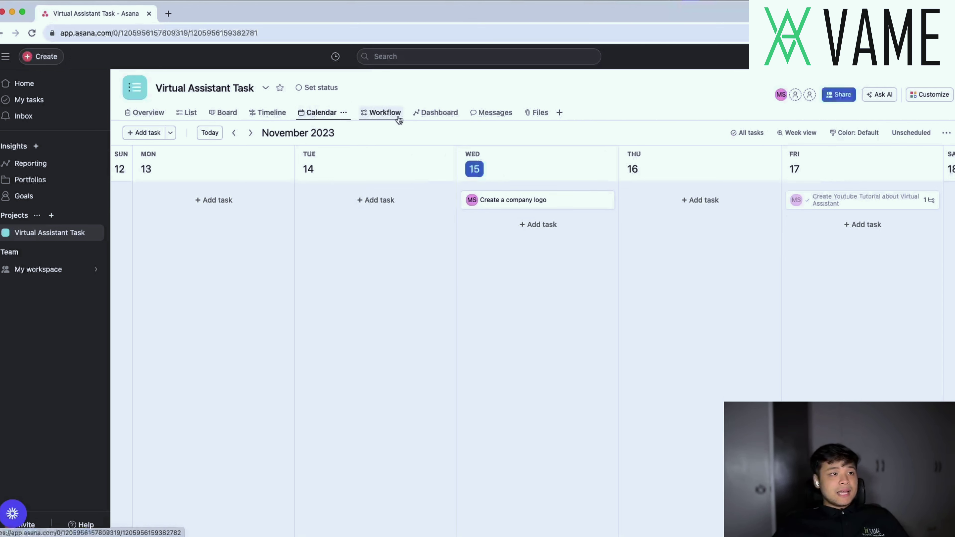
- Open the company logo task's details on the project board and move the task from To do to Doing
{"action": "left_click", "coordinate": [235, 120]}
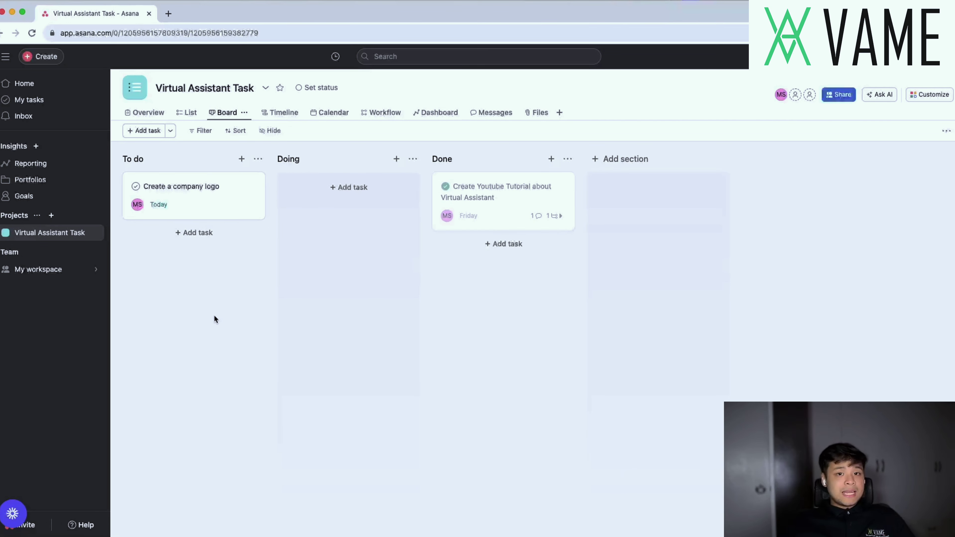
{"action": "left_click", "coordinate": [198, 205]}
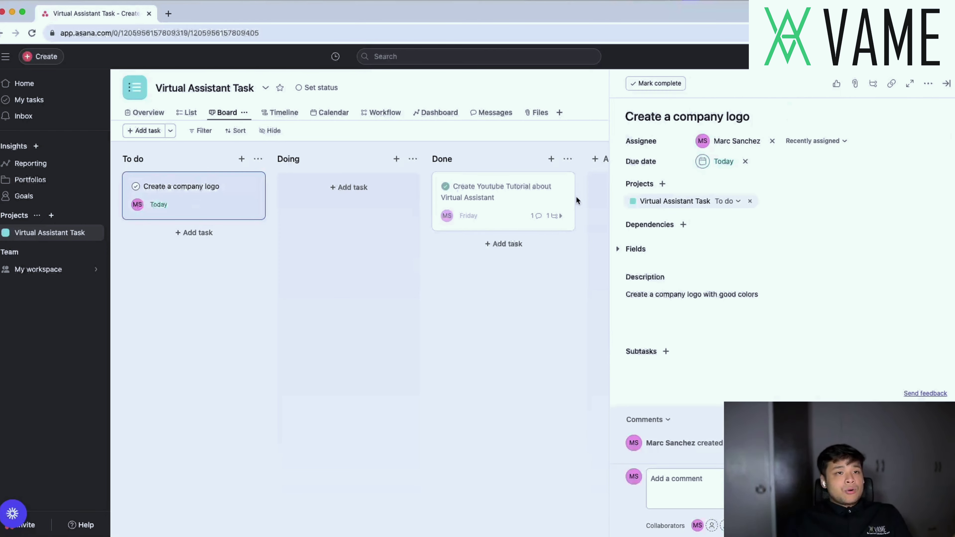
{"action": "left_click_drag", "start_coordinate": [221, 208], "coordinate": [352, 190]}
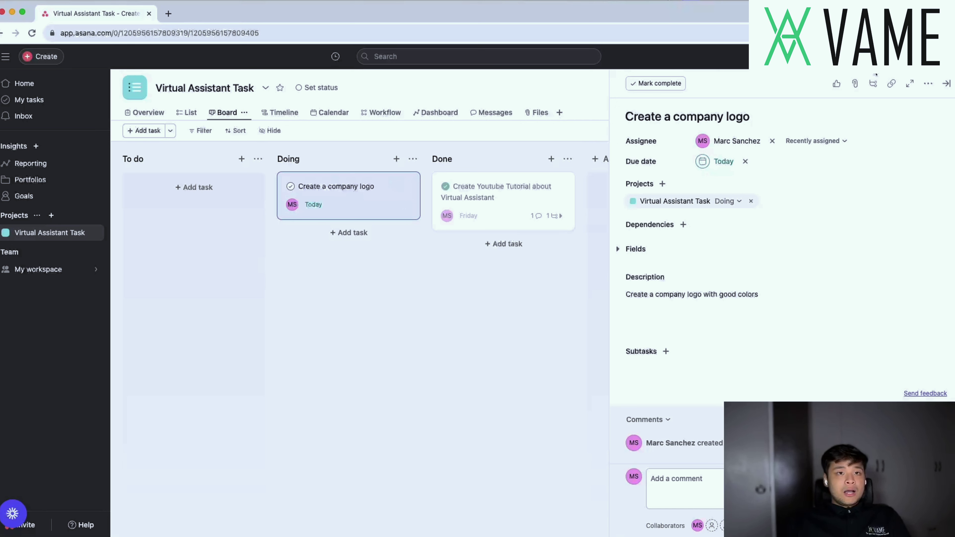
- Attach VAME LOGO.png from the computer to the company logo task, review the attachment and close the task details
{"action": "left_click", "coordinate": [857, 85]}
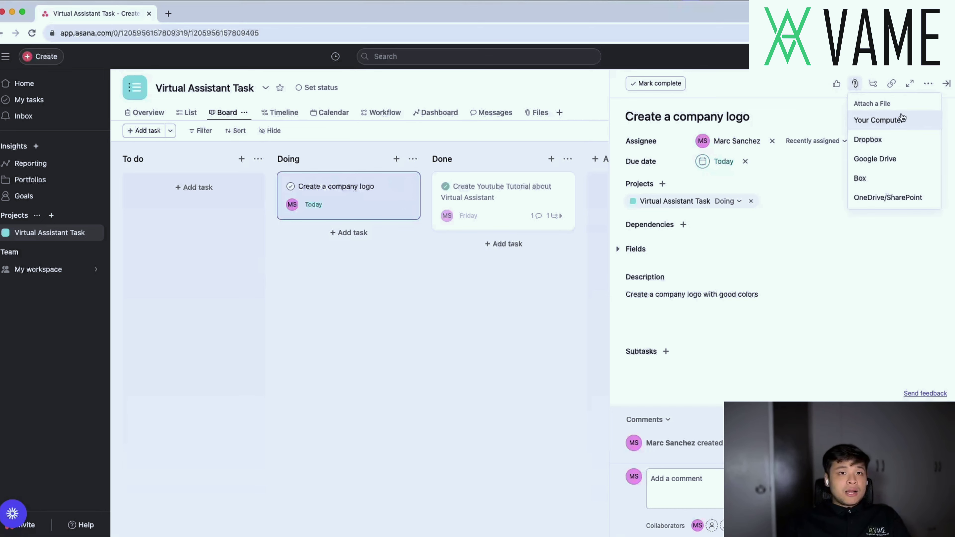
{"action": "left_click", "coordinate": [878, 121]}
{"action": "double_click", "coordinate": [376, 217]}
{"action": "scroll", "coordinate": [719, 354], "scroll_direction": "down", "scroll_amount": 1}
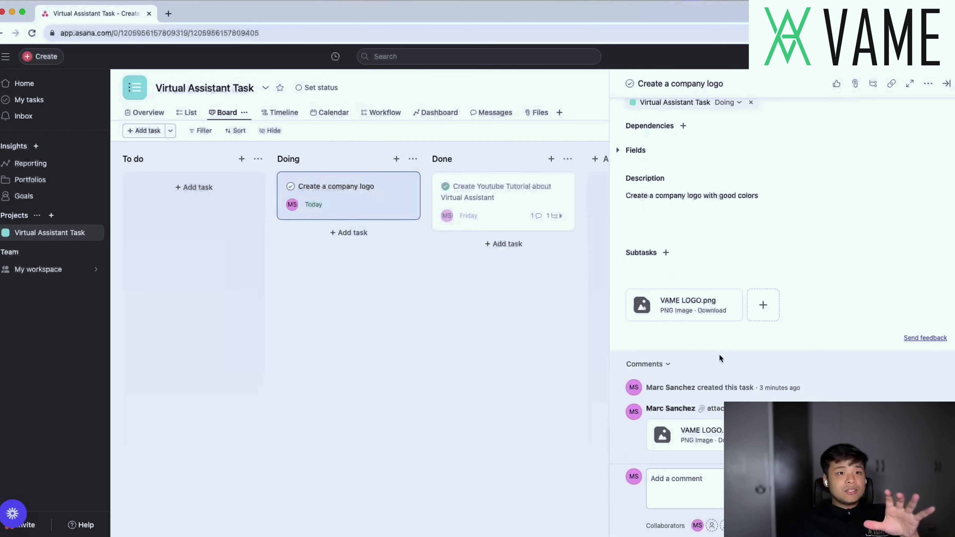
{"action": "scroll", "coordinate": [714, 335], "scroll_direction": "down", "scroll_amount": 2}
{"action": "scroll", "coordinate": [691, 331], "scroll_direction": "down", "scroll_amount": 10}
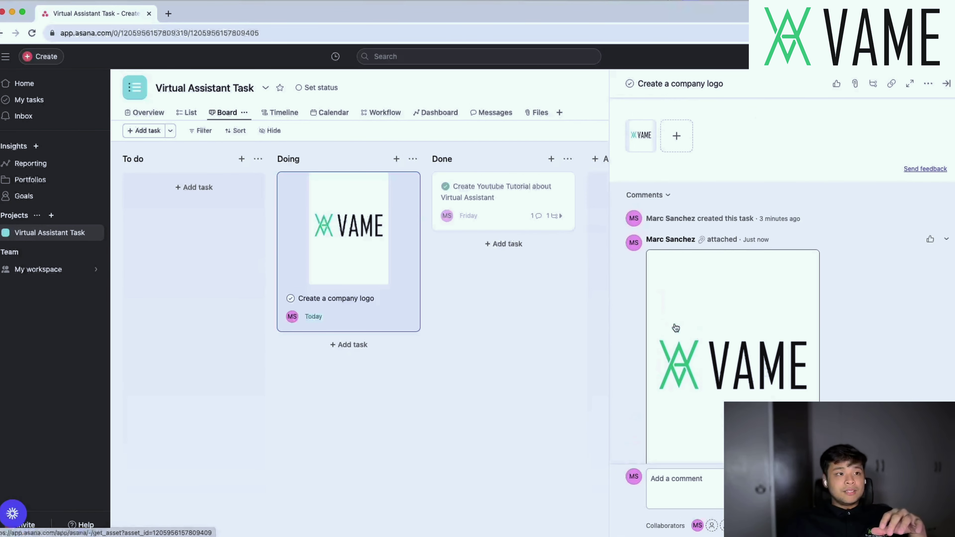
{"action": "left_click", "coordinate": [466, 344]}
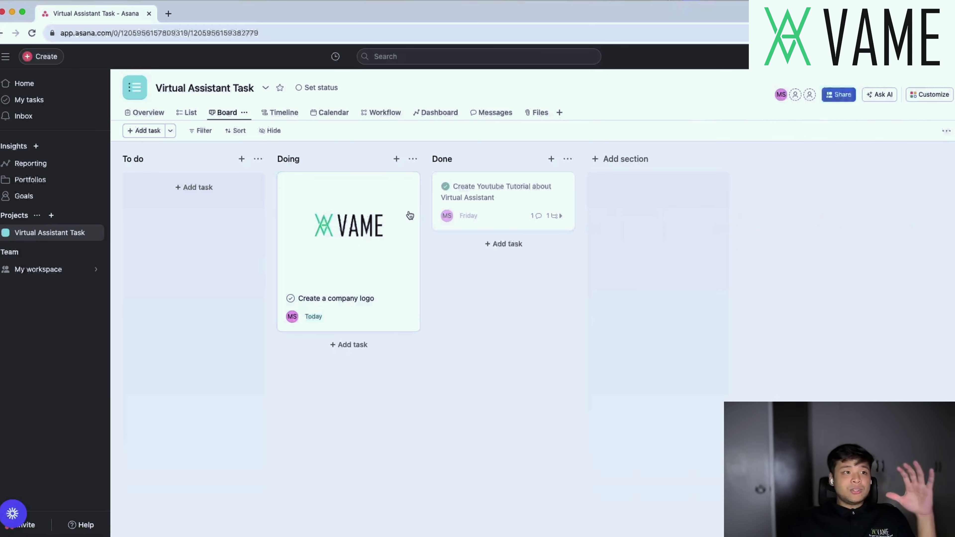
- Move the company logo task from Doing to Done and mark it complete
{"action": "left_click_drag", "start_coordinate": [346, 213], "coordinate": [494, 180]}
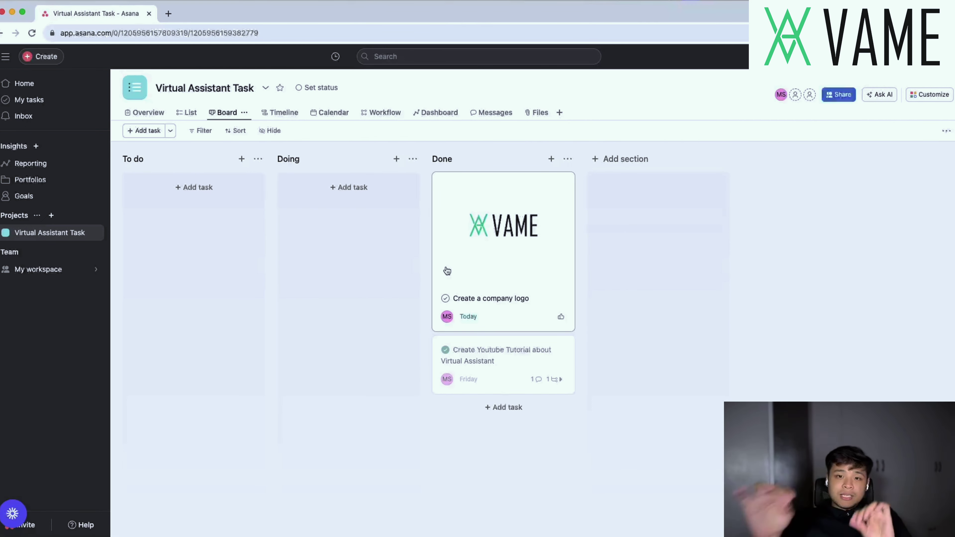
{"action": "left_click", "coordinate": [446, 298]}
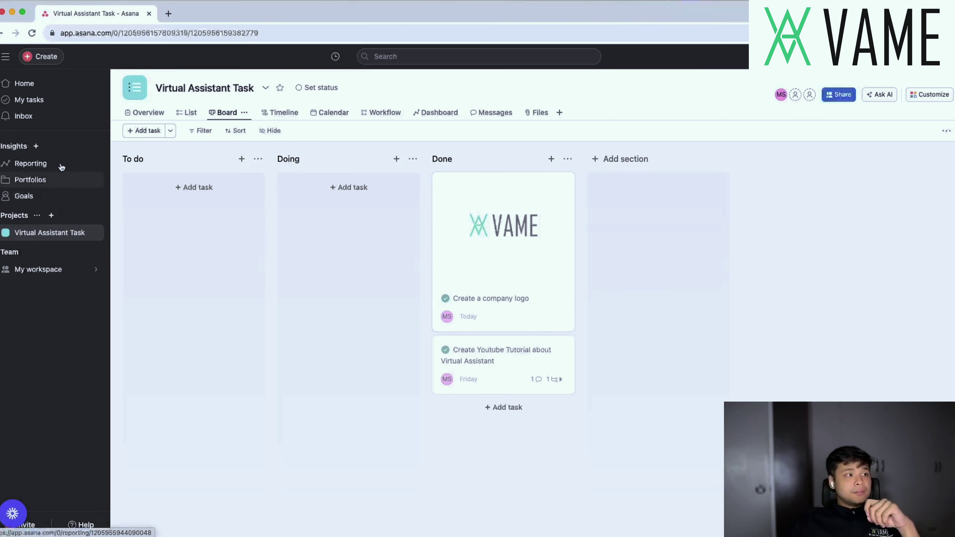
- Look at the Inbox activity and the Home page's tasks, projects and people sections
{"action": "left_click", "coordinate": [47, 122]}
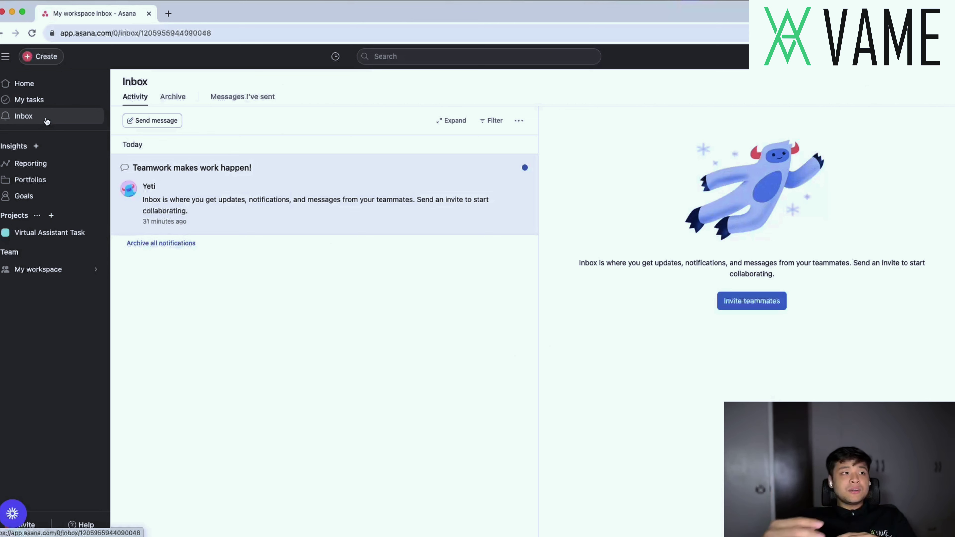
{"action": "left_click", "coordinate": [24, 87]}
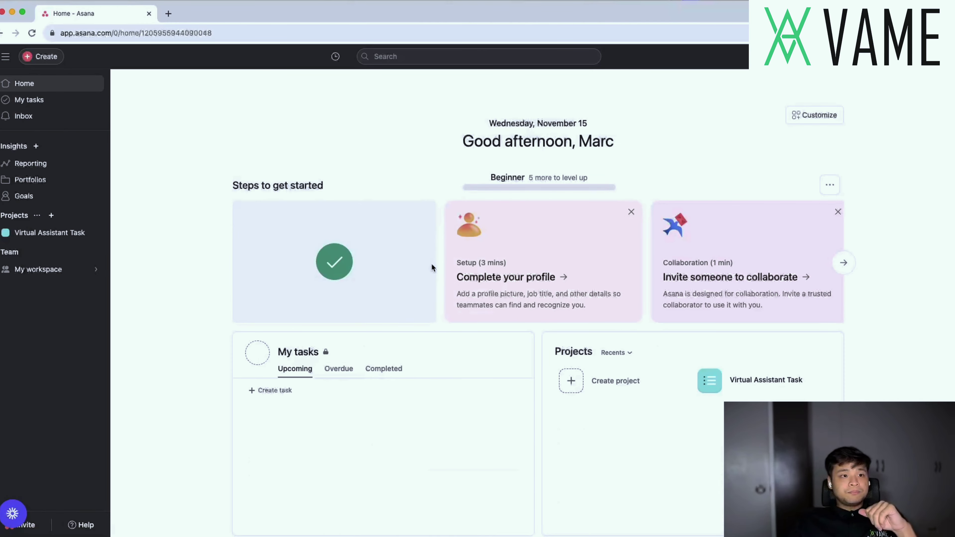
{"action": "scroll", "coordinate": [313, 433], "scroll_direction": "down", "scroll_amount": 5}
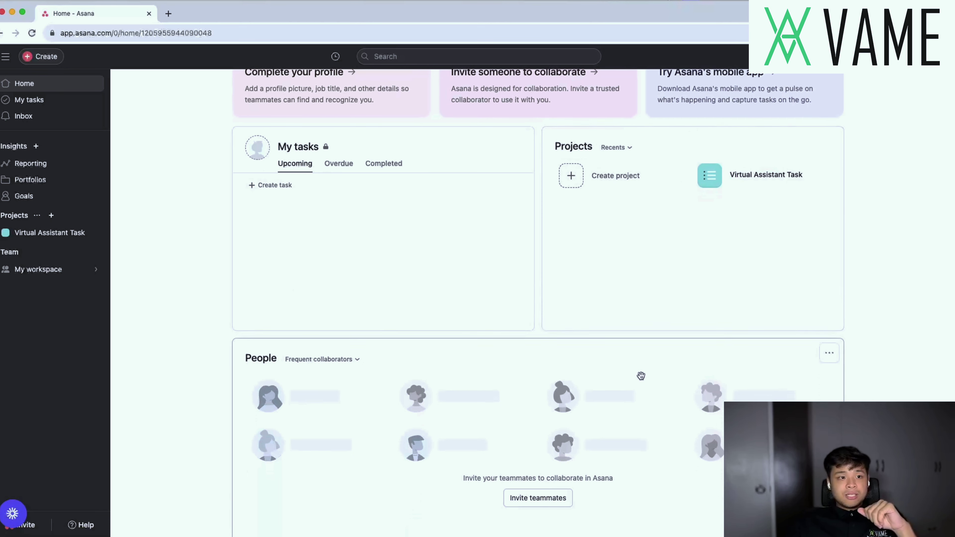
{"action": "scroll", "coordinate": [641, 376], "scroll_direction": "down", "scroll_amount": 1}
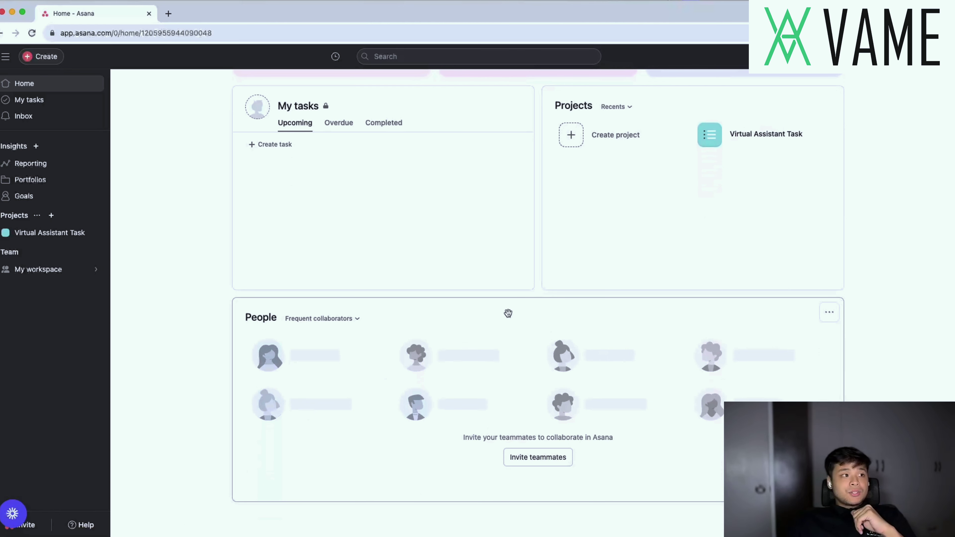
{"action": "scroll", "coordinate": [509, 313], "scroll_direction": "up", "scroll_amount": 6}
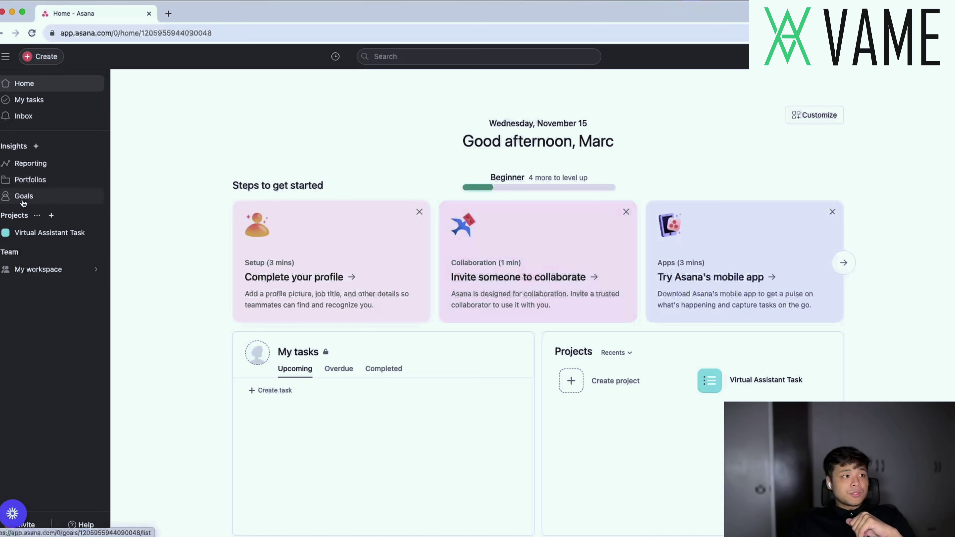
- Review the Virtual Assistant Task project's overview, list, board and timeline
{"action": "left_click", "coordinate": [36, 236]}
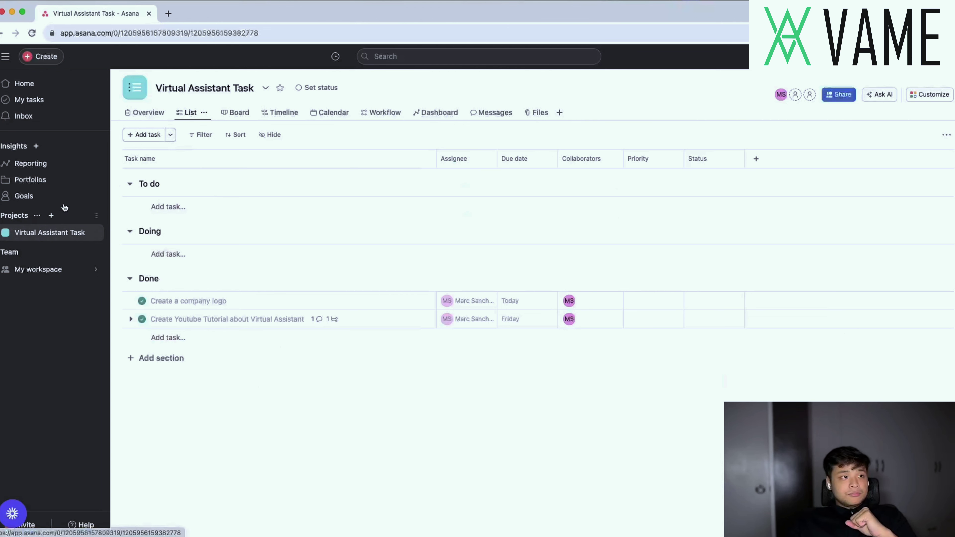
{"action": "left_click", "coordinate": [160, 114]}
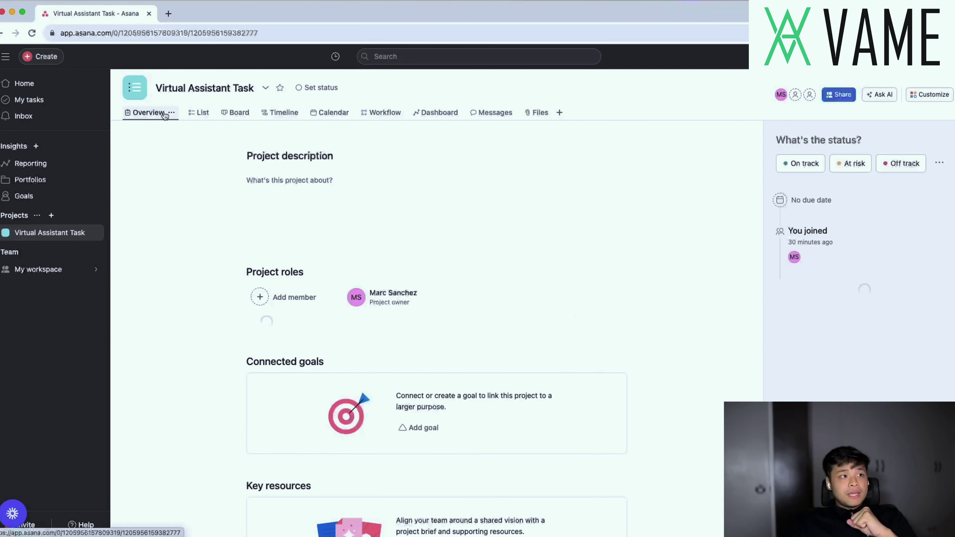
{"action": "scroll", "coordinate": [584, 203], "scroll_direction": "down", "scroll_amount": 3}
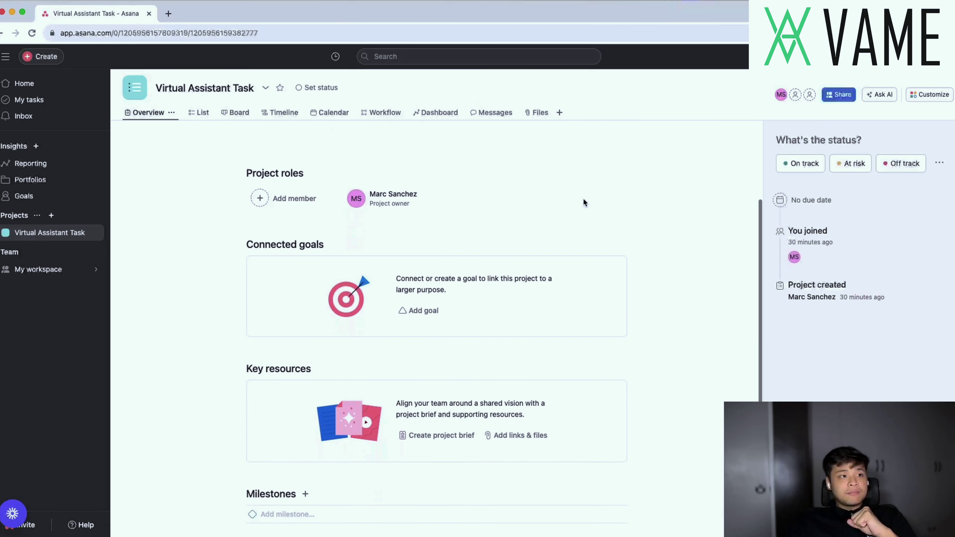
{"action": "scroll", "coordinate": [582, 203], "scroll_direction": "up", "scroll_amount": 3}
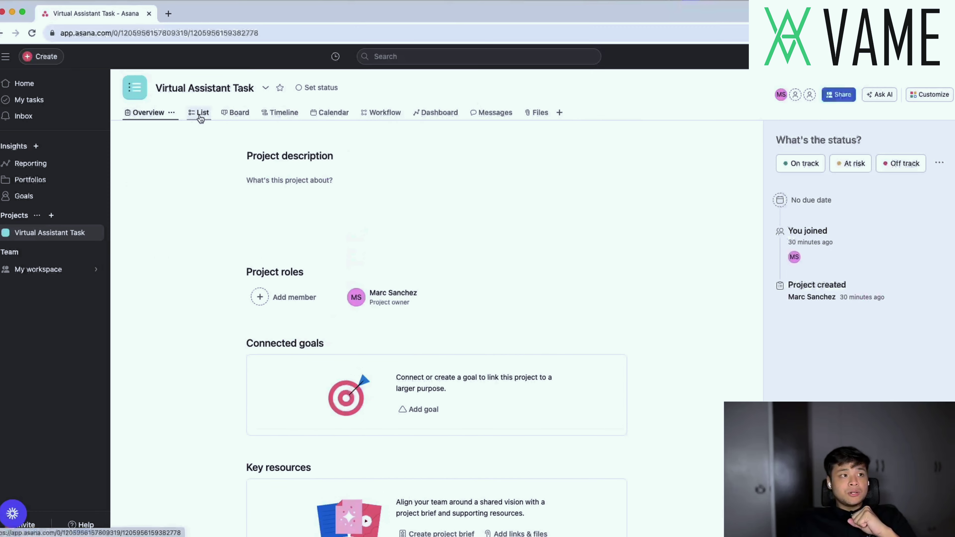
{"action": "left_click", "coordinate": [201, 119]}
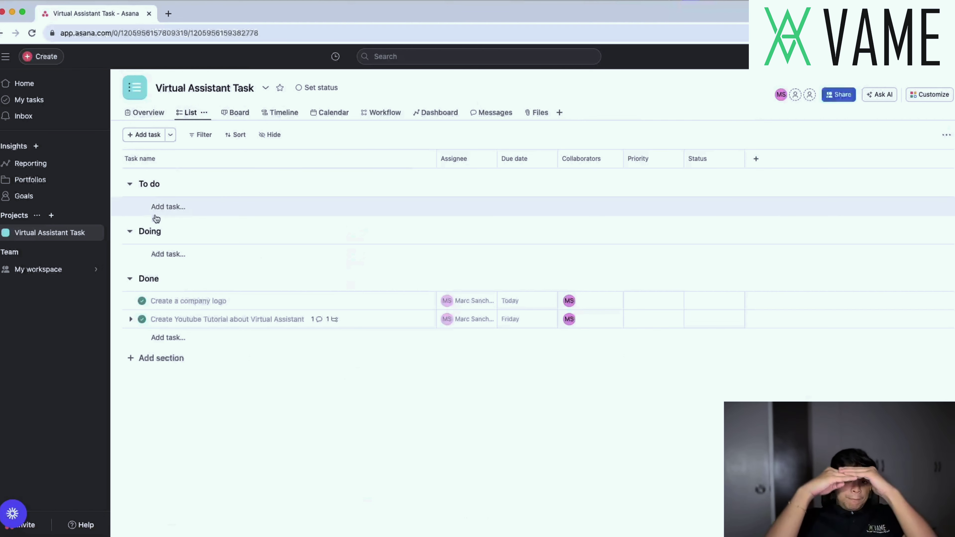
{"action": "left_click", "coordinate": [233, 120]}
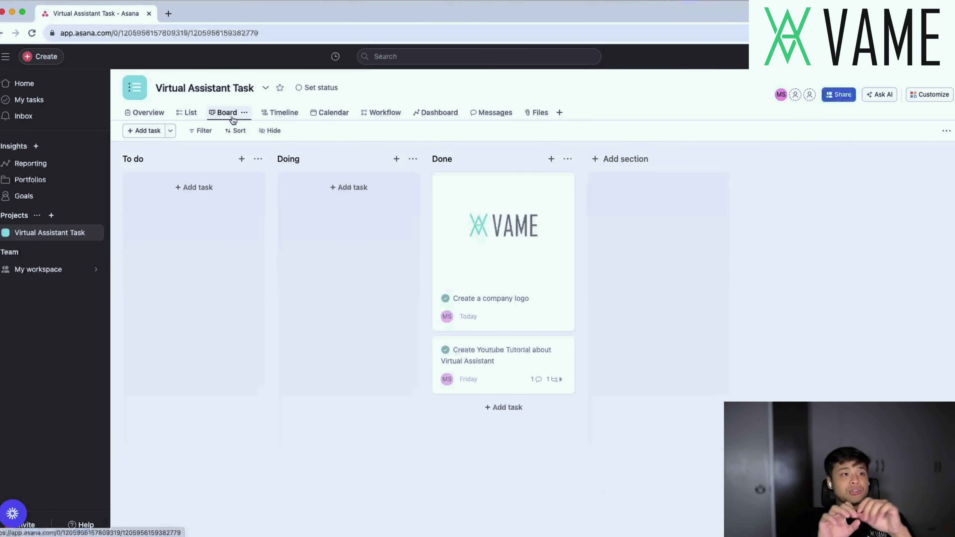
{"action": "left_click", "coordinate": [275, 116]}
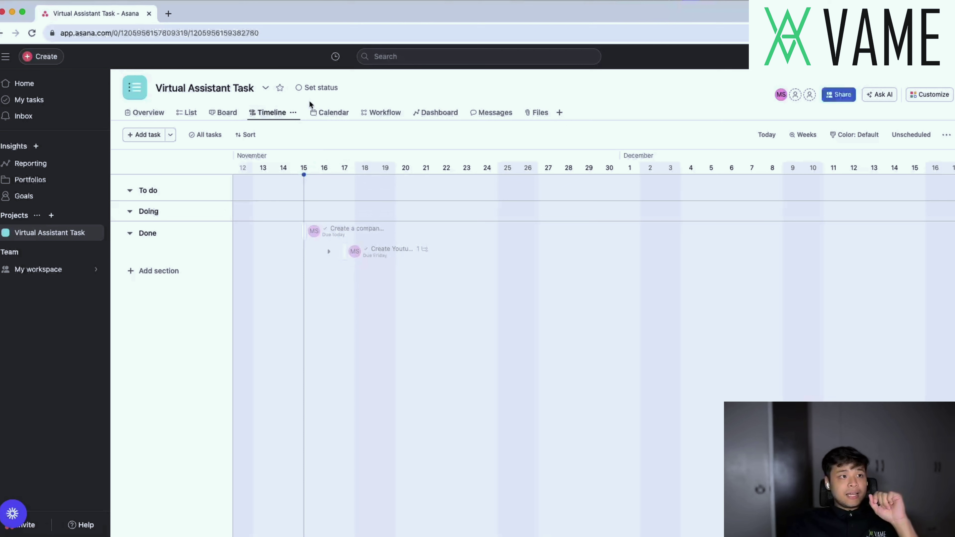
- Display the project's calendar in month view, and look at its workflow and overview pages
{"action": "left_click", "coordinate": [323, 115]}
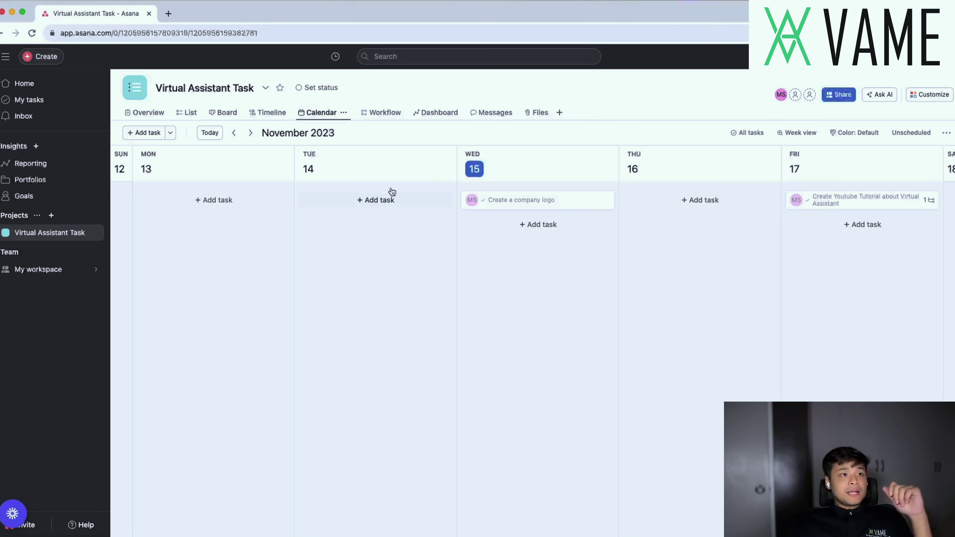
{"action": "left_click", "coordinate": [787, 133]}
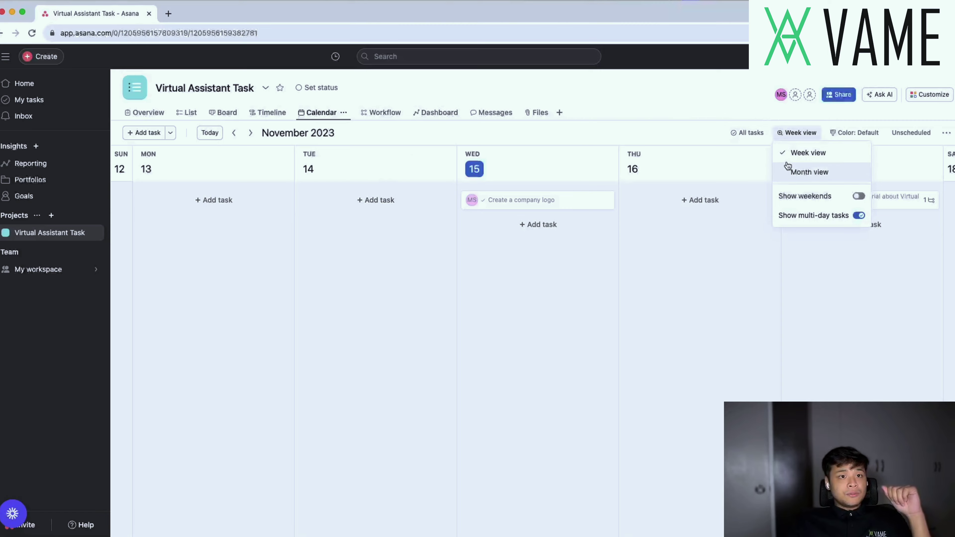
{"action": "left_click", "coordinate": [809, 171]}
{"action": "scroll", "coordinate": [610, 293], "scroll_direction": "down", "scroll_amount": 2}
{"action": "scroll", "coordinate": [609, 290], "scroll_direction": "up", "scroll_amount": 4}
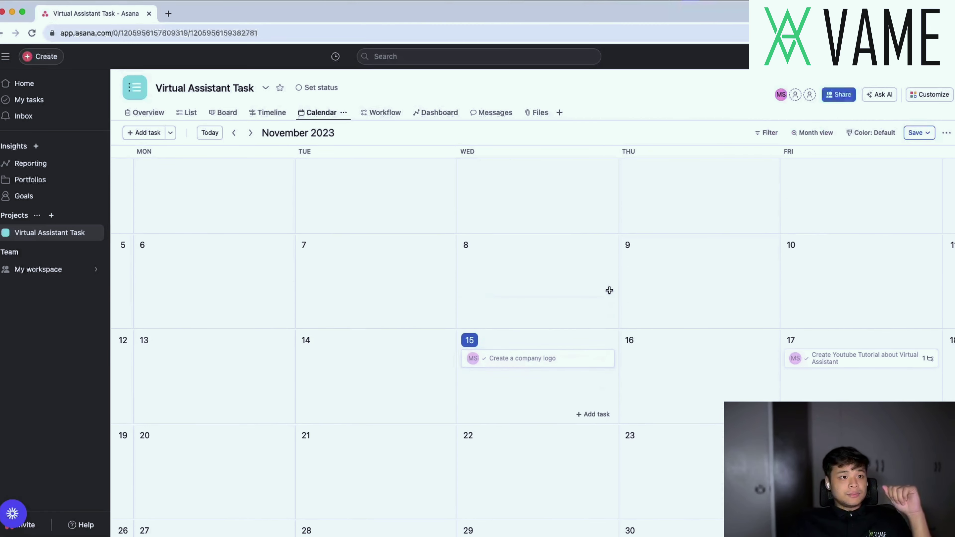
{"action": "scroll", "coordinate": [610, 290], "scroll_direction": "down", "scroll_amount": 1}
{"action": "left_click", "coordinate": [384, 120]}
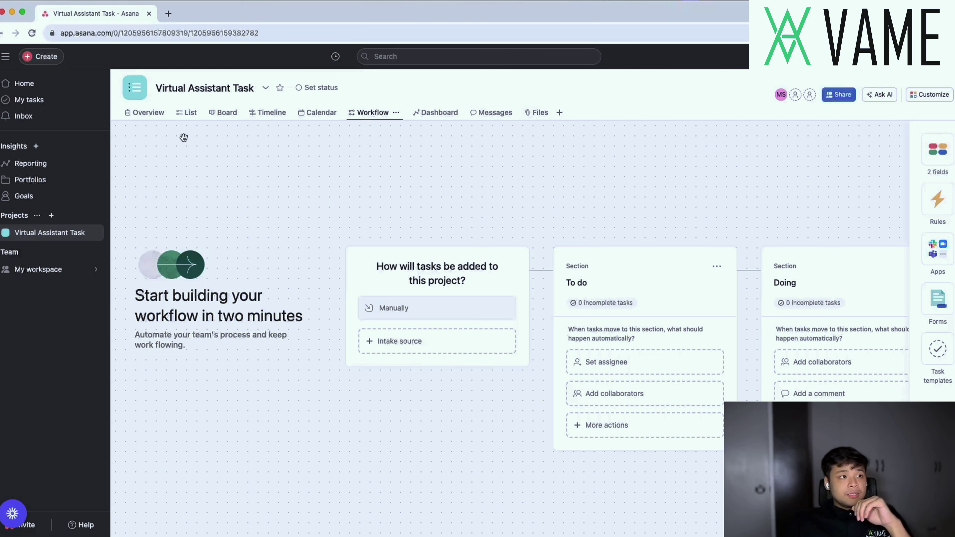
{"action": "left_click", "coordinate": [140, 113]}
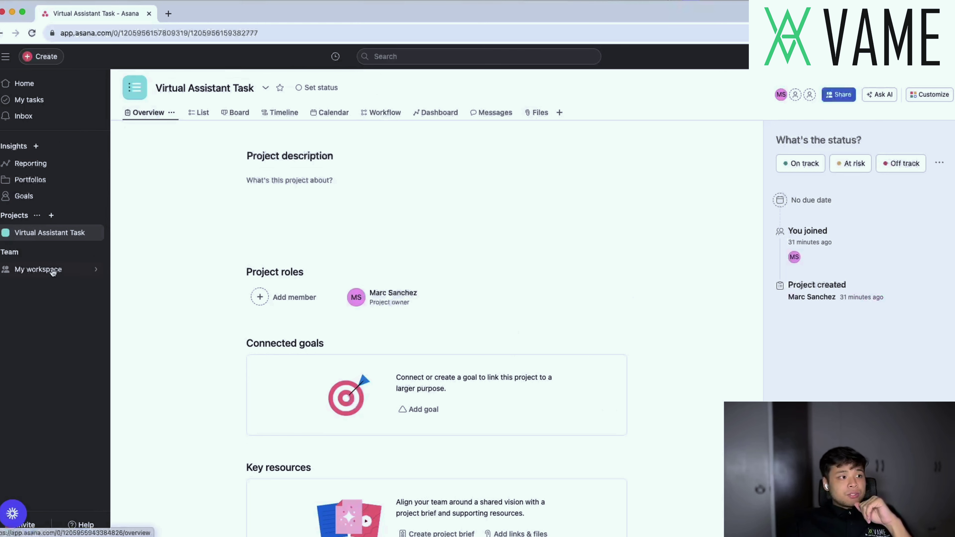
- Open the My workspace team overview, view the form for inviting members and close it without sending an invitation
{"action": "mouse_move", "coordinate": [55, 272]}
{"action": "left_click", "coordinate": [23, 271]}
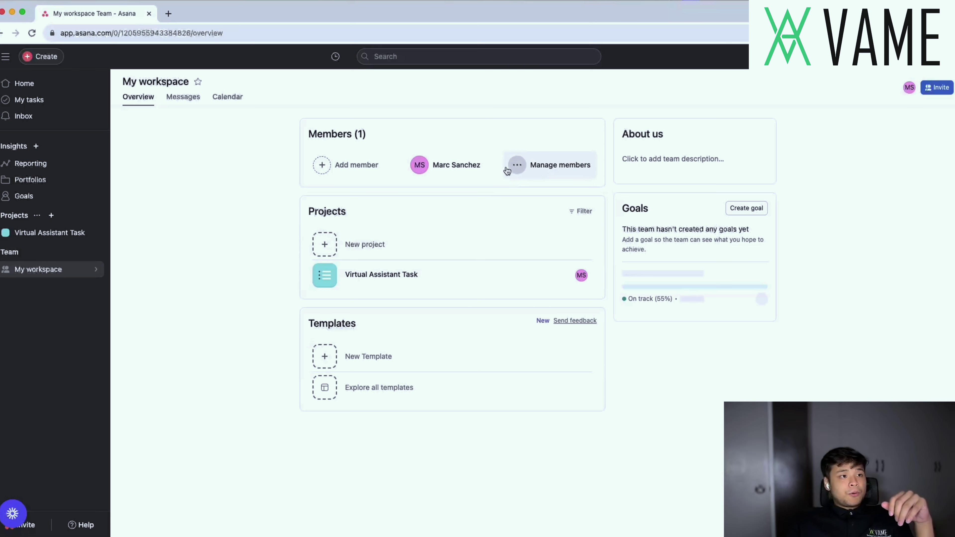
{"action": "left_click", "coordinate": [358, 171]}
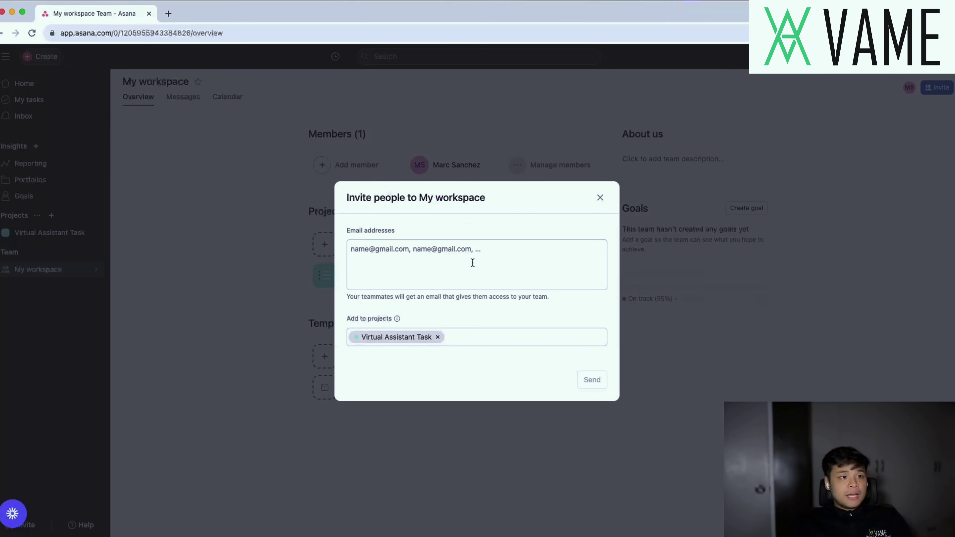
{"action": "left_click", "coordinate": [599, 198]}
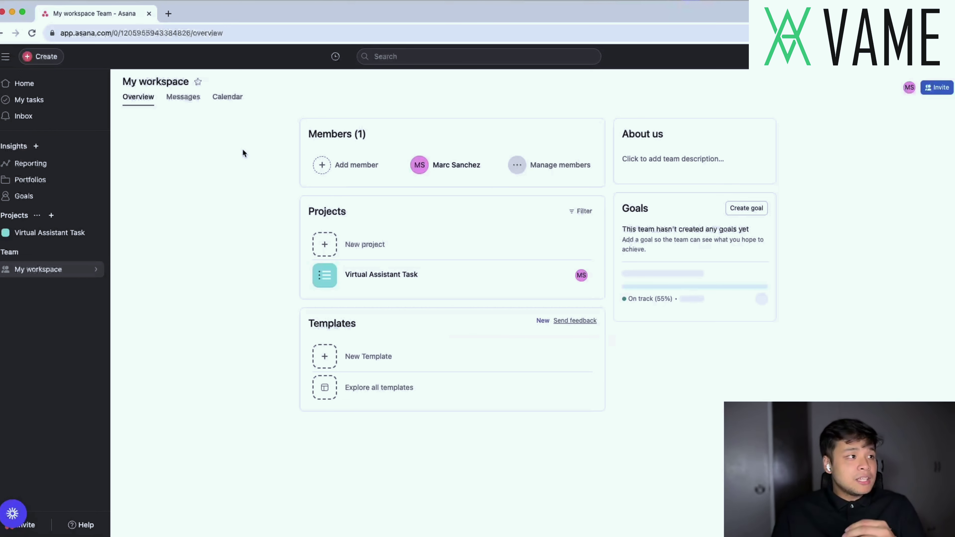
- View the Reporting, Portfolios and Goals pages and return to the Virtual Assistant Task project
{"action": "left_click", "coordinate": [31, 163]}
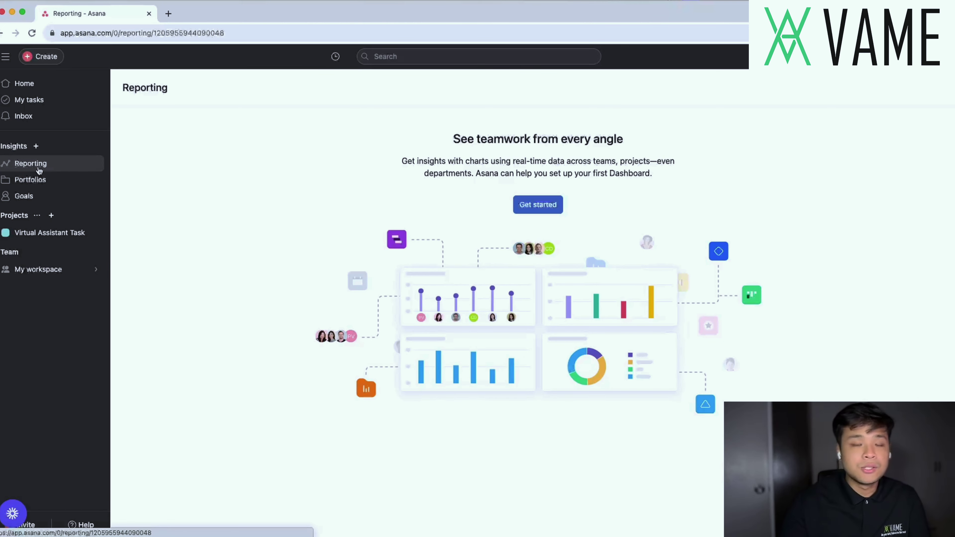
{"action": "left_click", "coordinate": [42, 181]}
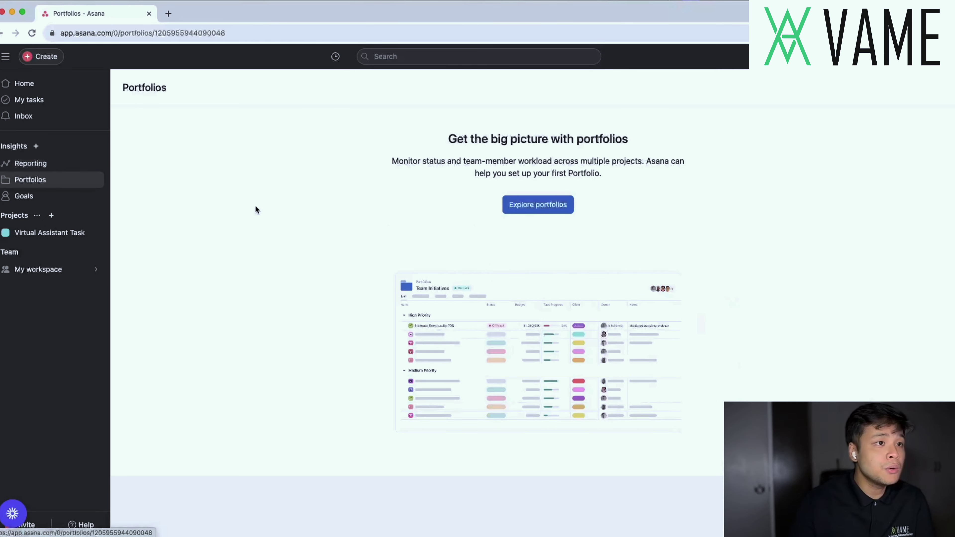
{"action": "left_click", "coordinate": [22, 196]}
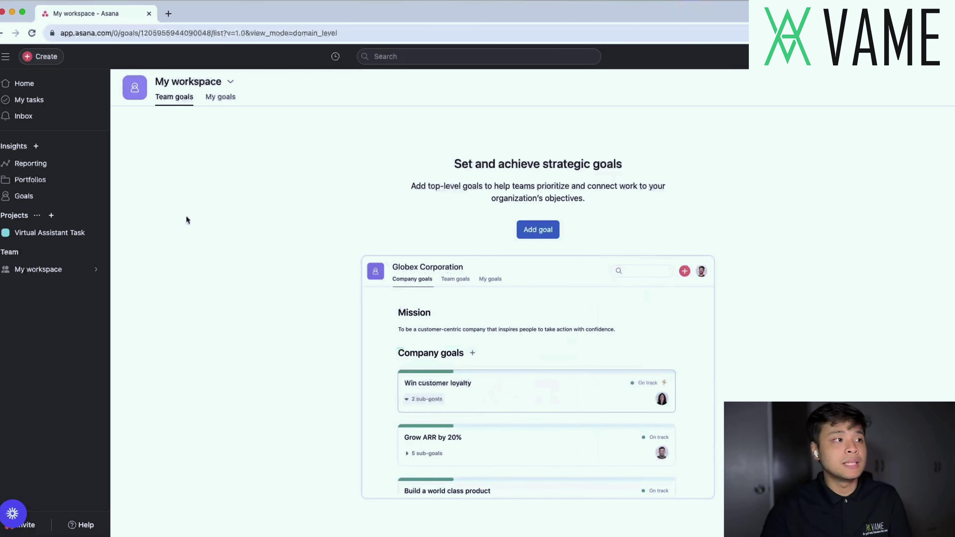
{"action": "left_click", "coordinate": [27, 233]}
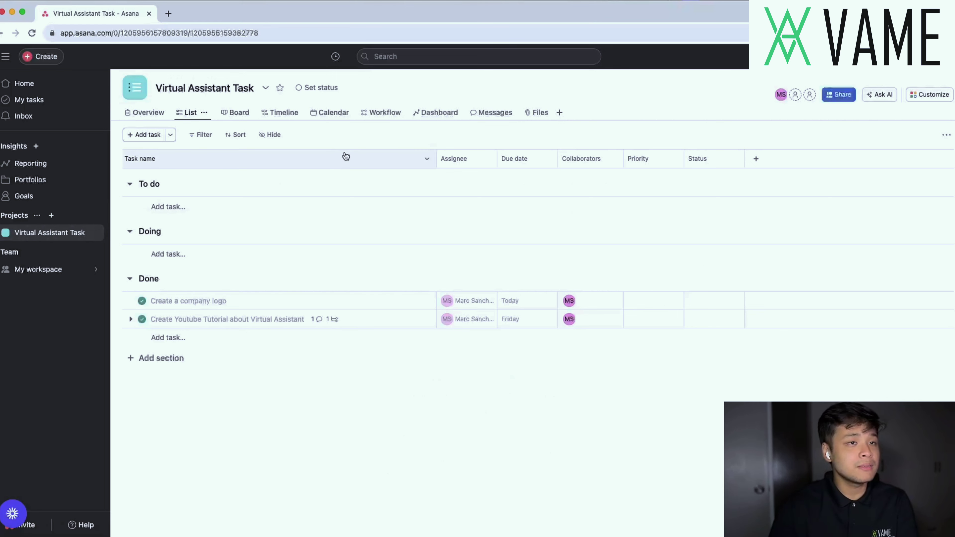